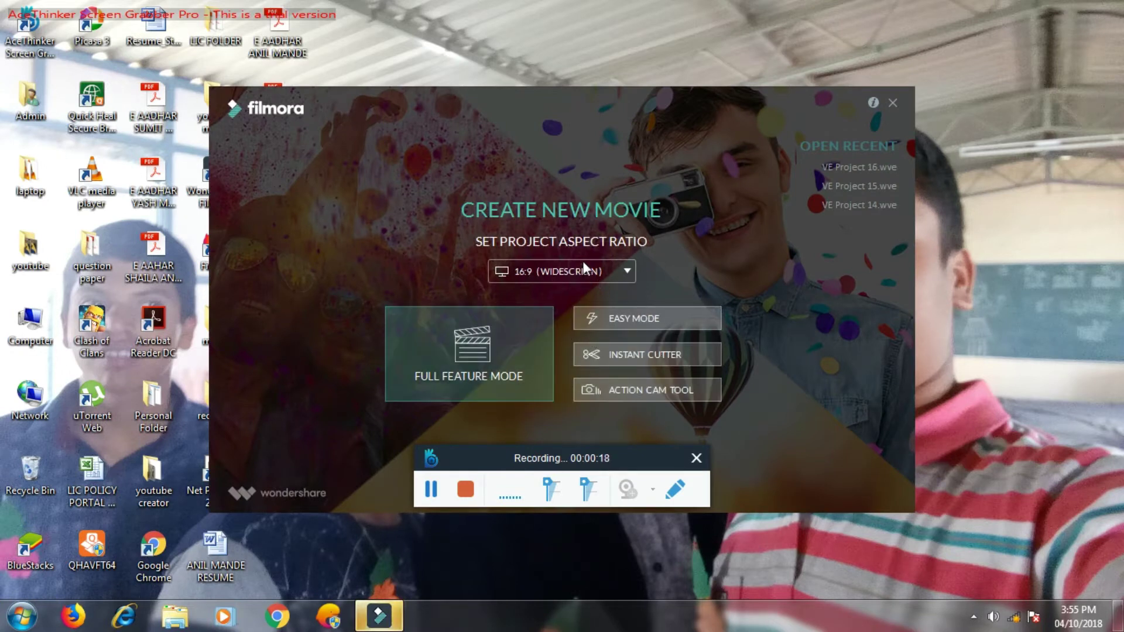
Step: Create a new movie project with the 16:9 widescreen aspect ratio in Full Feature Mode and dismiss the connection message
click(627, 270)
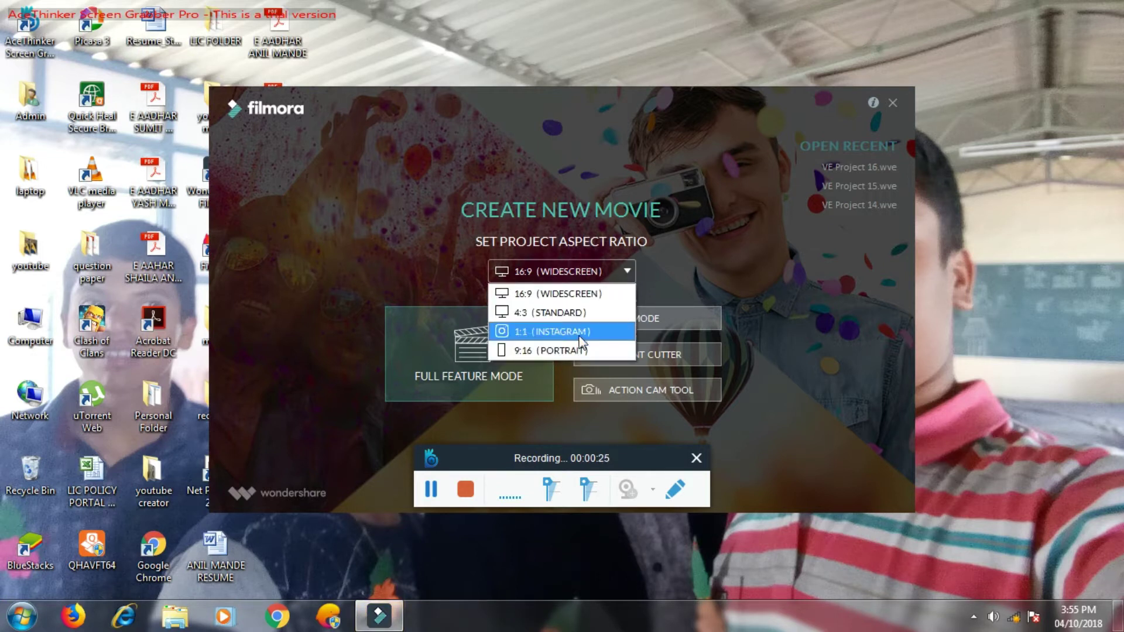
click(583, 298)
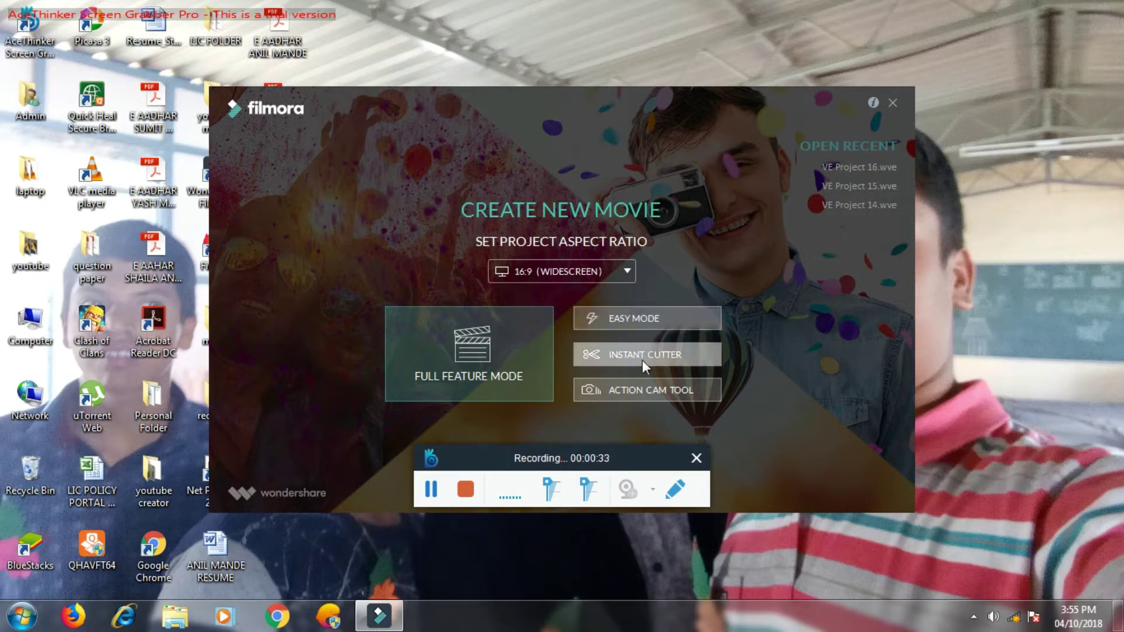
click(523, 347)
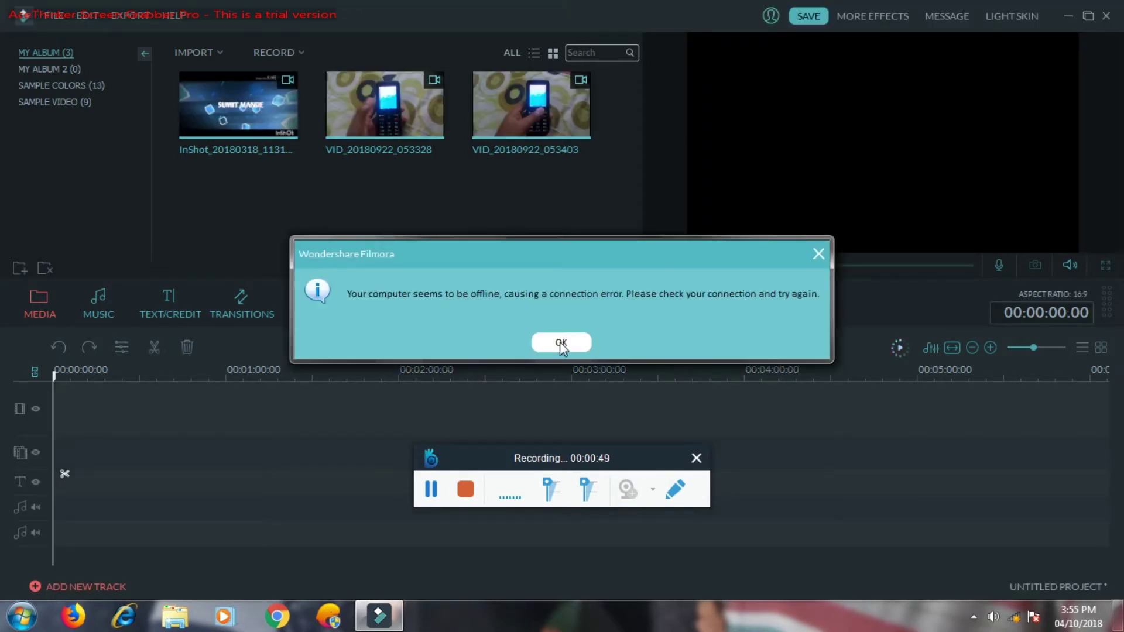
click(560, 342)
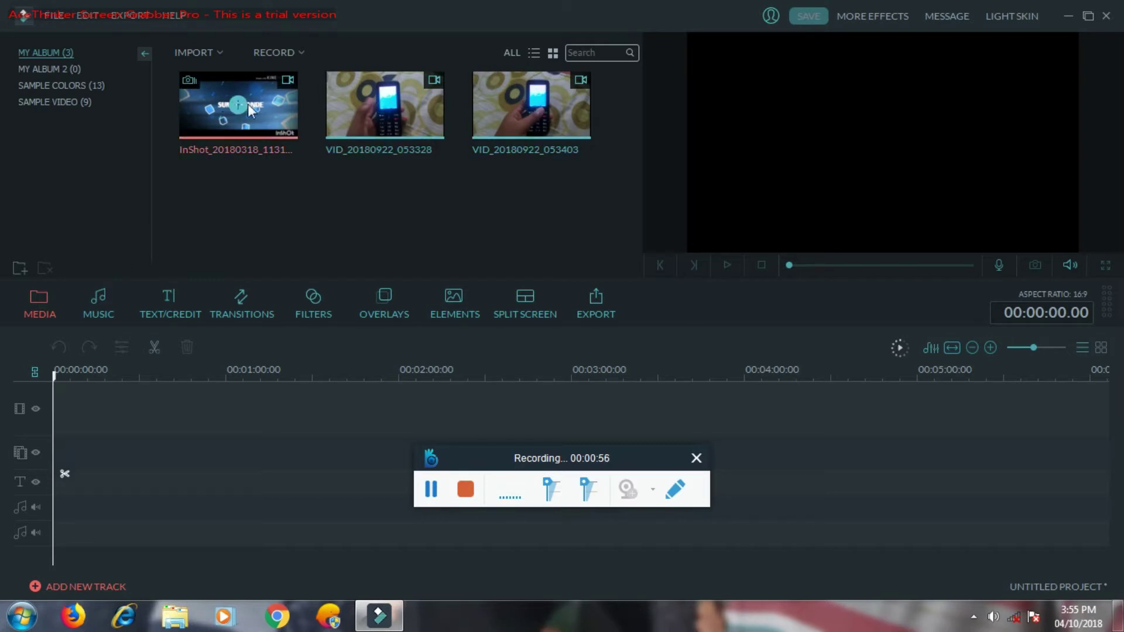
mouse_move(526, 111)
click(209, 53)
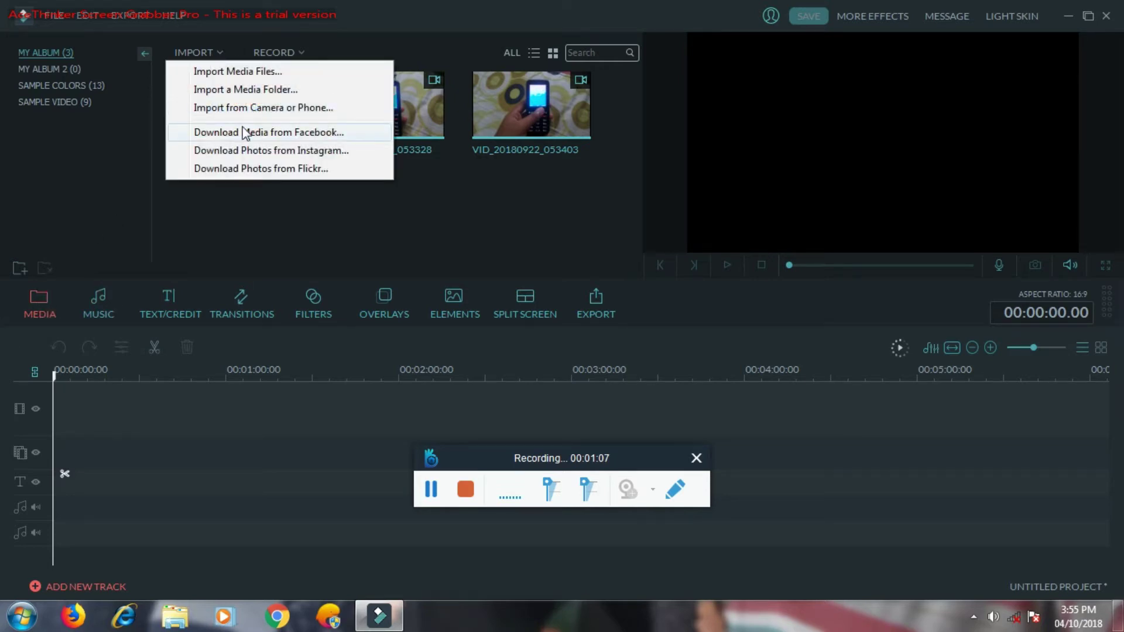
click(258, 75)
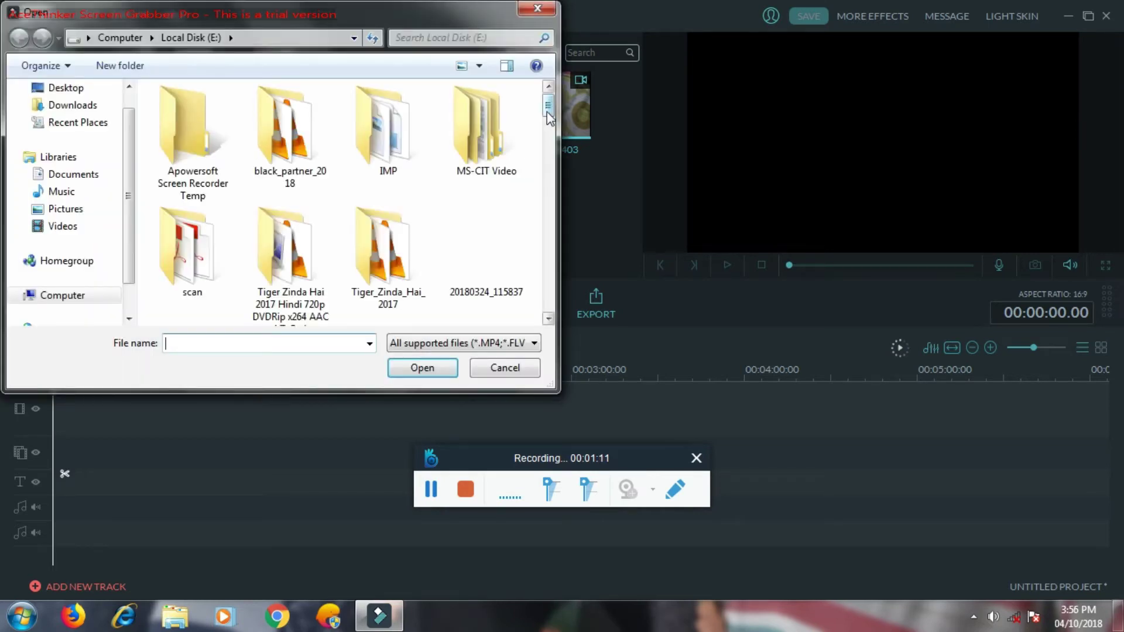
mouse_move(549, 115)
mouse_down()
mouse_move(548, 246)
mouse_move(549, 97)
mouse_up()
click(537, 7)
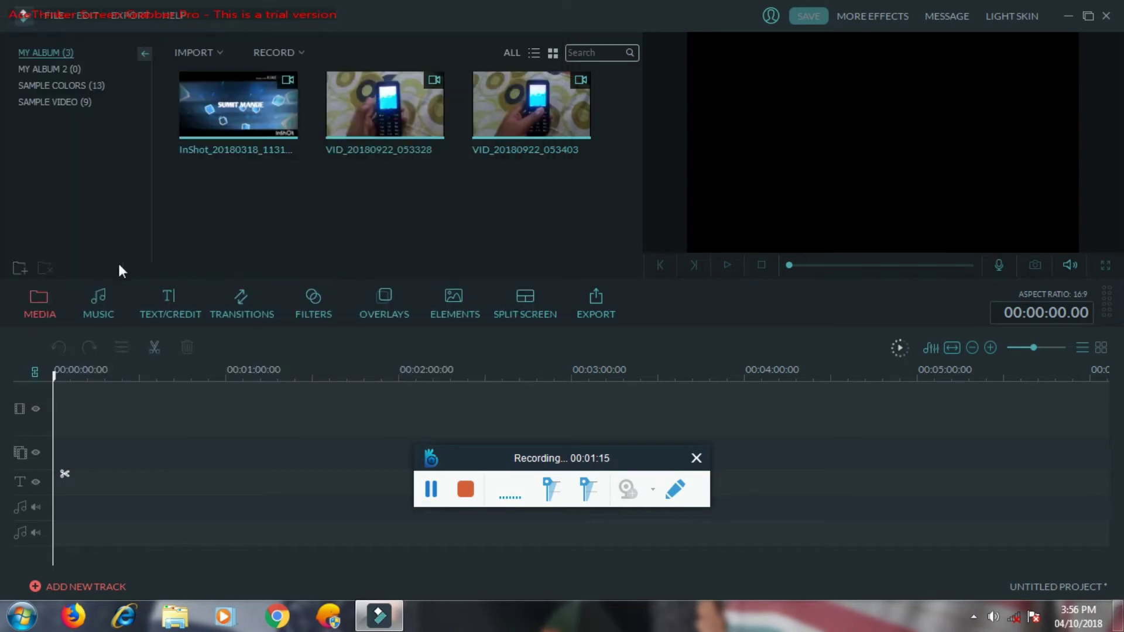
click(101, 305)
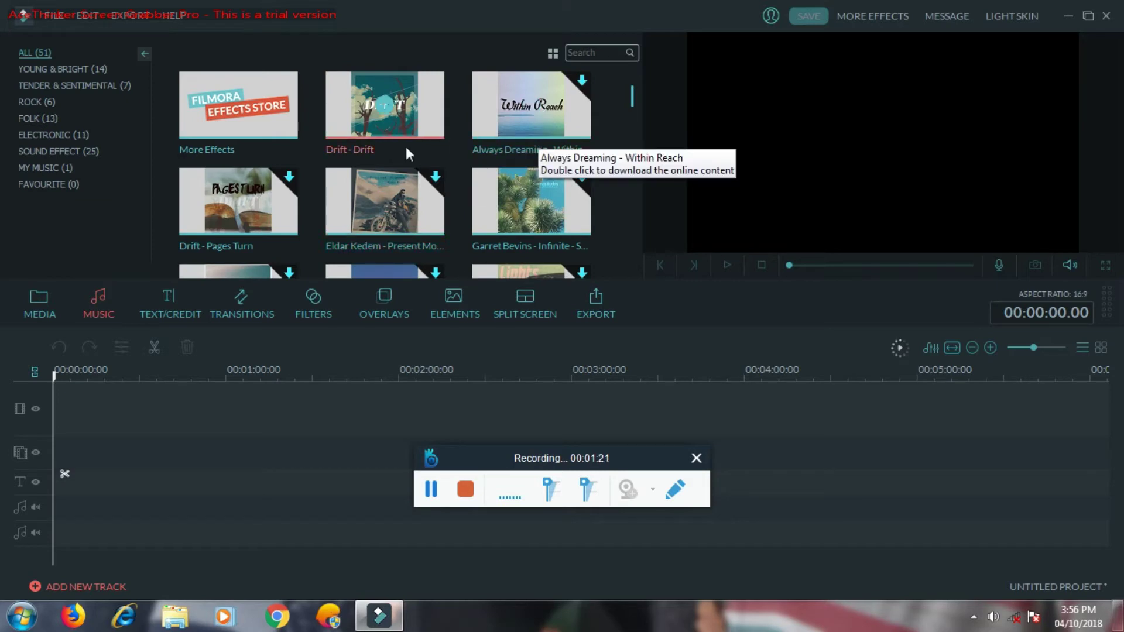
mouse_move(635, 100)
mouse_down()
mouse_move(617, 255)
mouse_move(625, 98)
mouse_up()
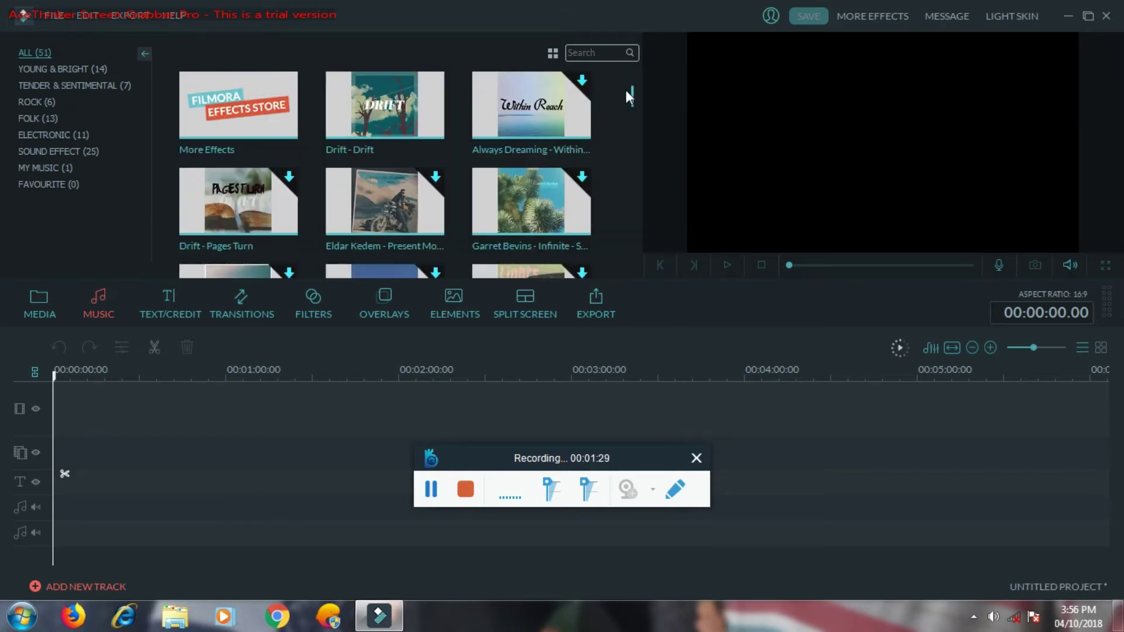
Step: Add the Opener 2 title to the start of the timeline and delete its duplicate copy
click(195, 314)
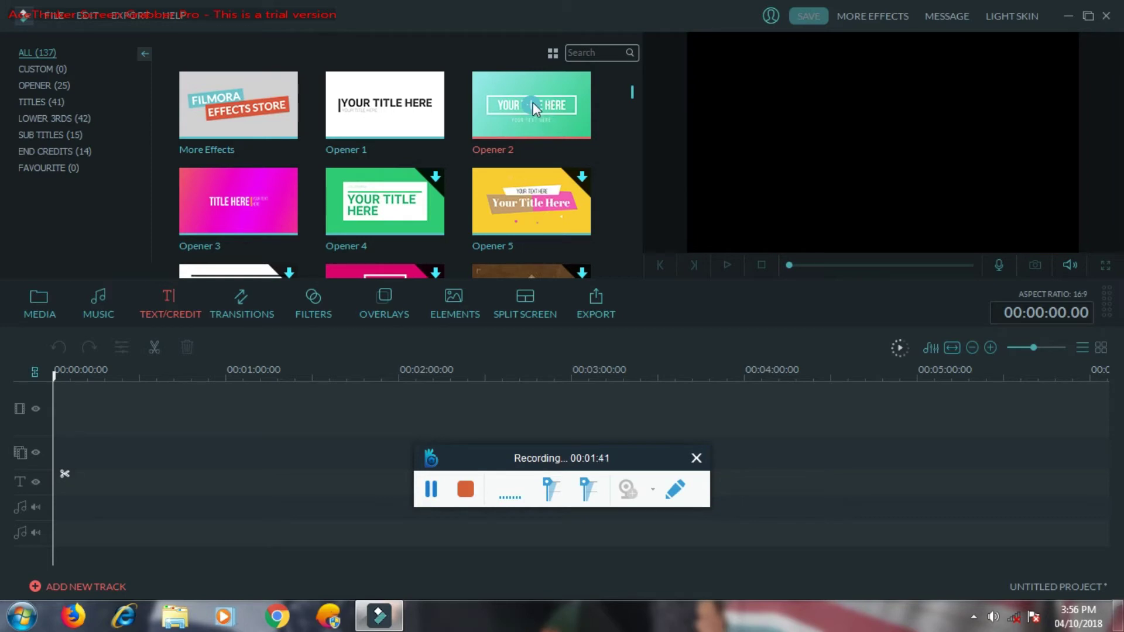
click(533, 106)
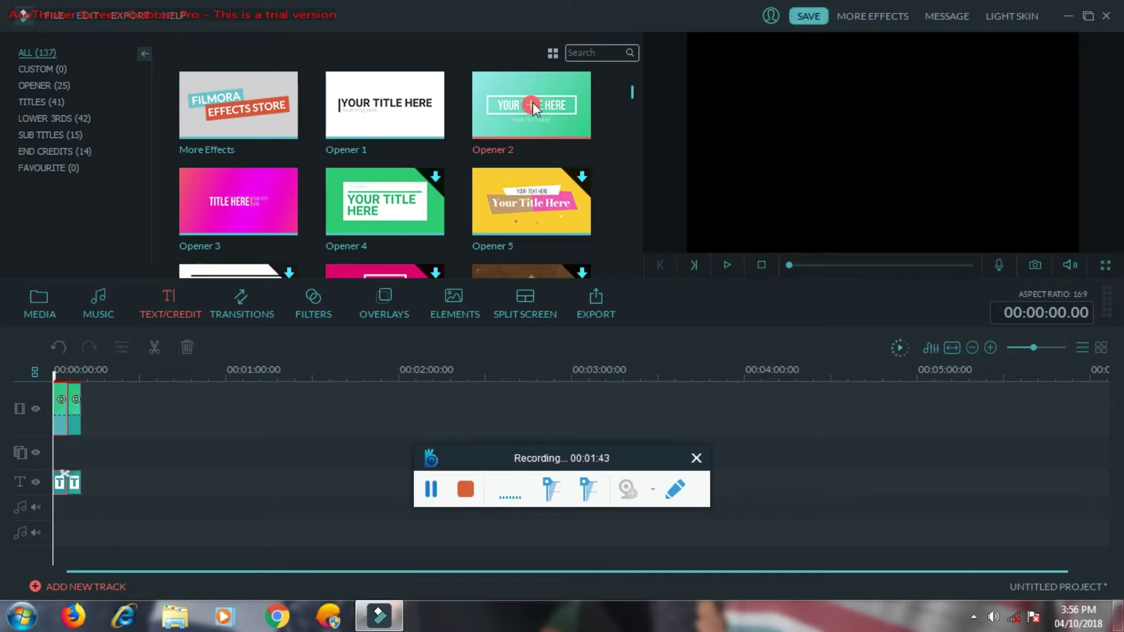
right_click(73, 409)
click(112, 397)
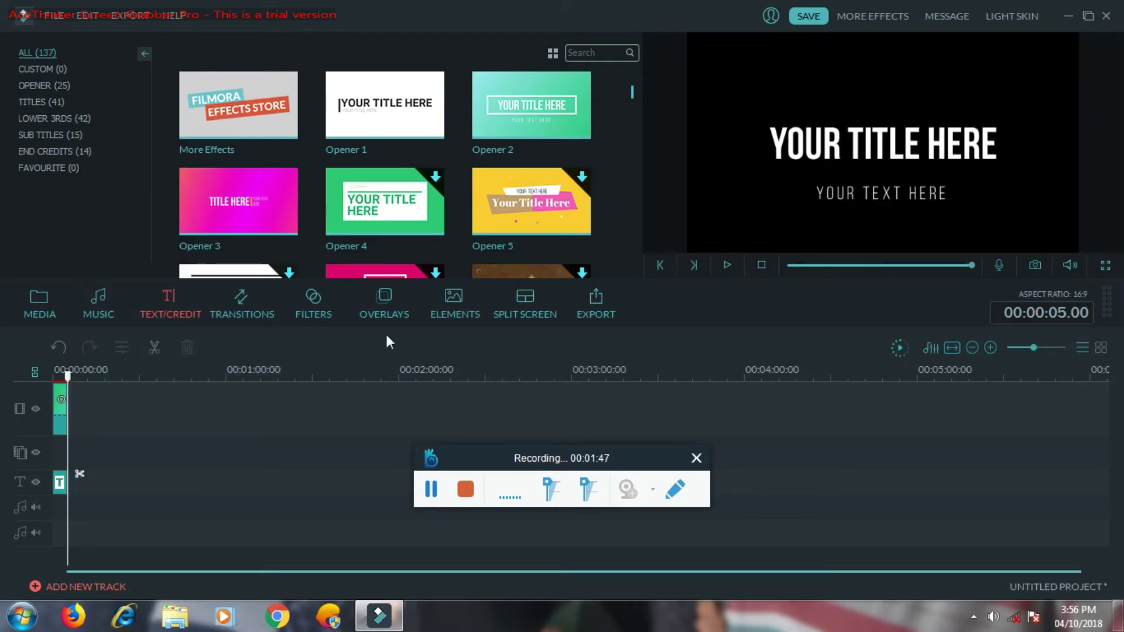
Step: Replace the opener's main title text with "jufhyeyuytsudyf" and apply the change
click(66, 401)
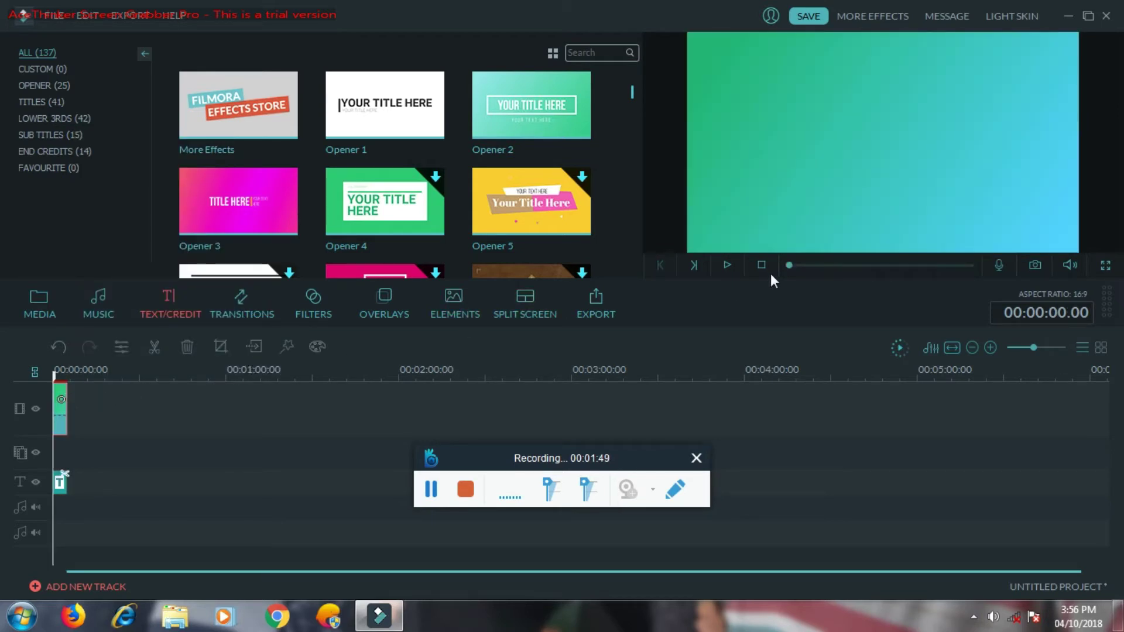
double_click(766, 227)
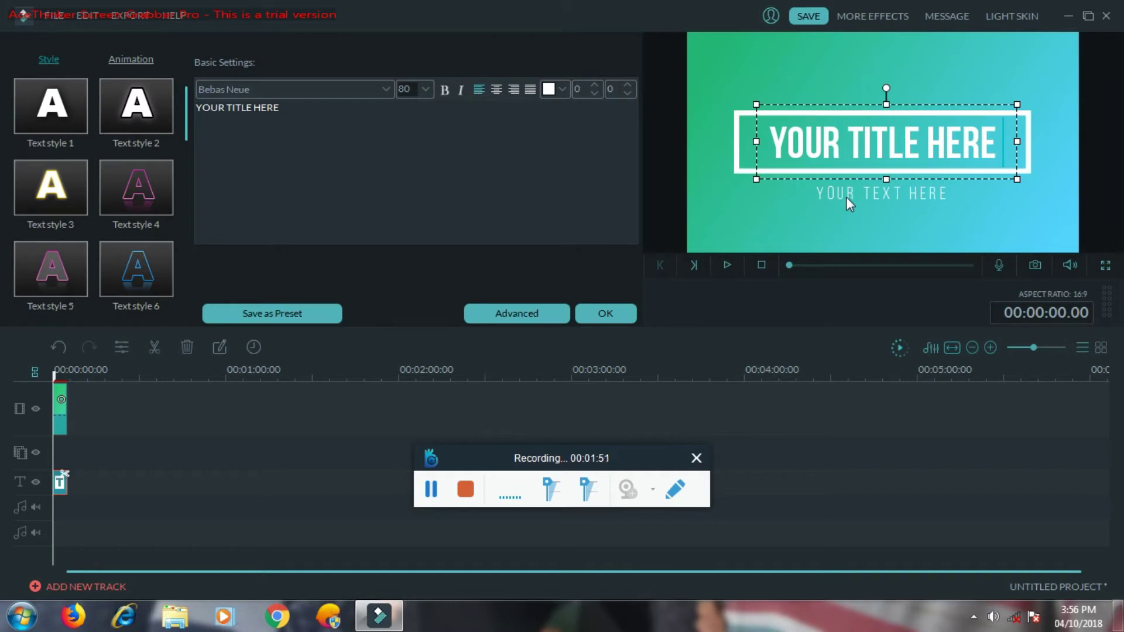
key(BackSpace)
key(BackSpace)
key(BackSpace)
key(BackSpace)
key(BackSpace)
key(BackSpace)
key(BackSpace)
key(BackSpace)
key(BackSpace)
key(BackSpace)
key(BackSpace)
key(BackSpace)
key(BackSpace)
key(BackSpace)
key(BackSpace)
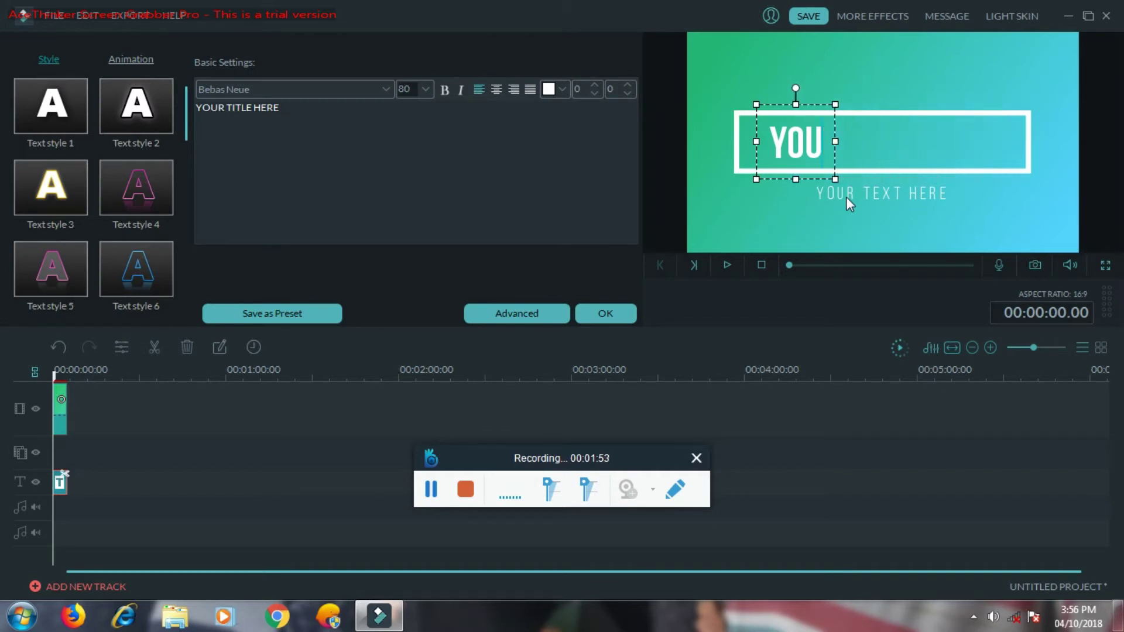
text(jufhyeyuyts)
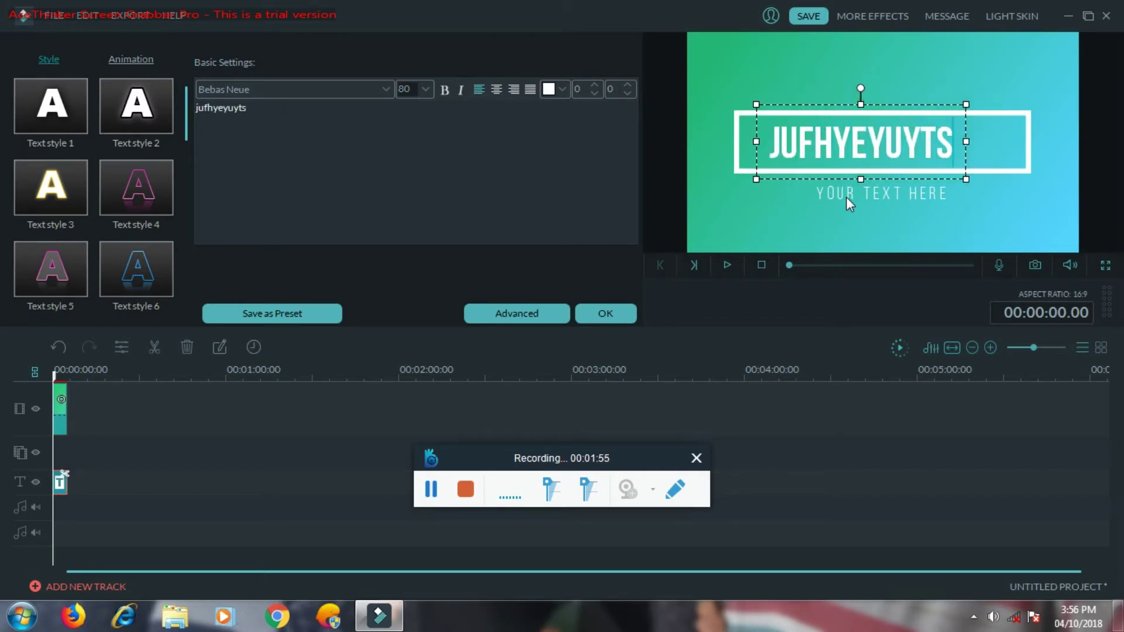
text(udyf)
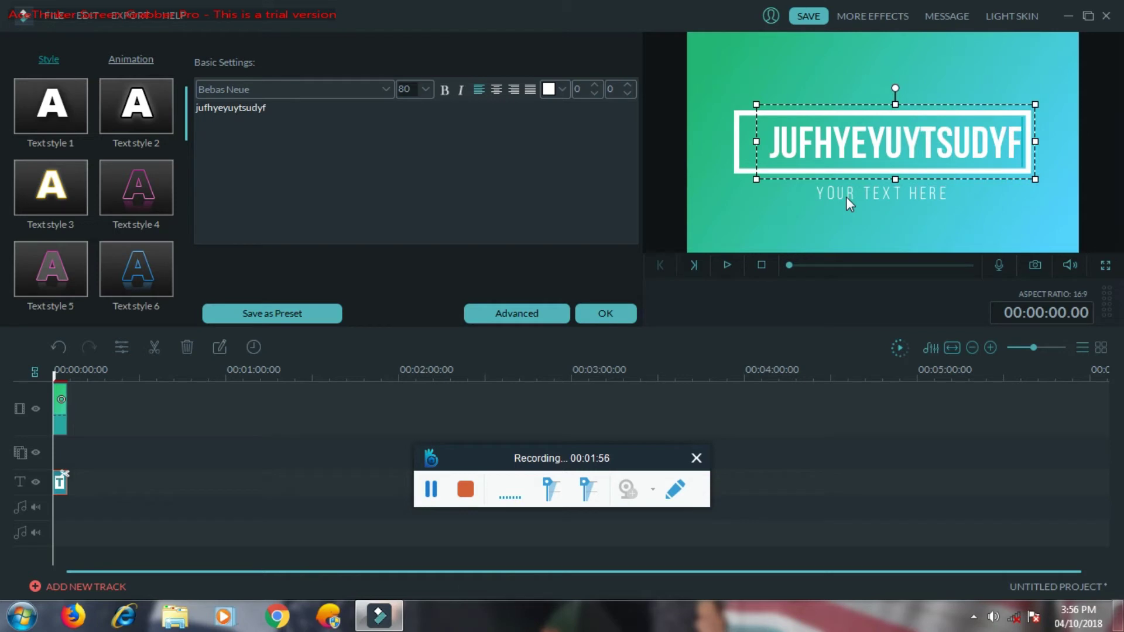
click(609, 314)
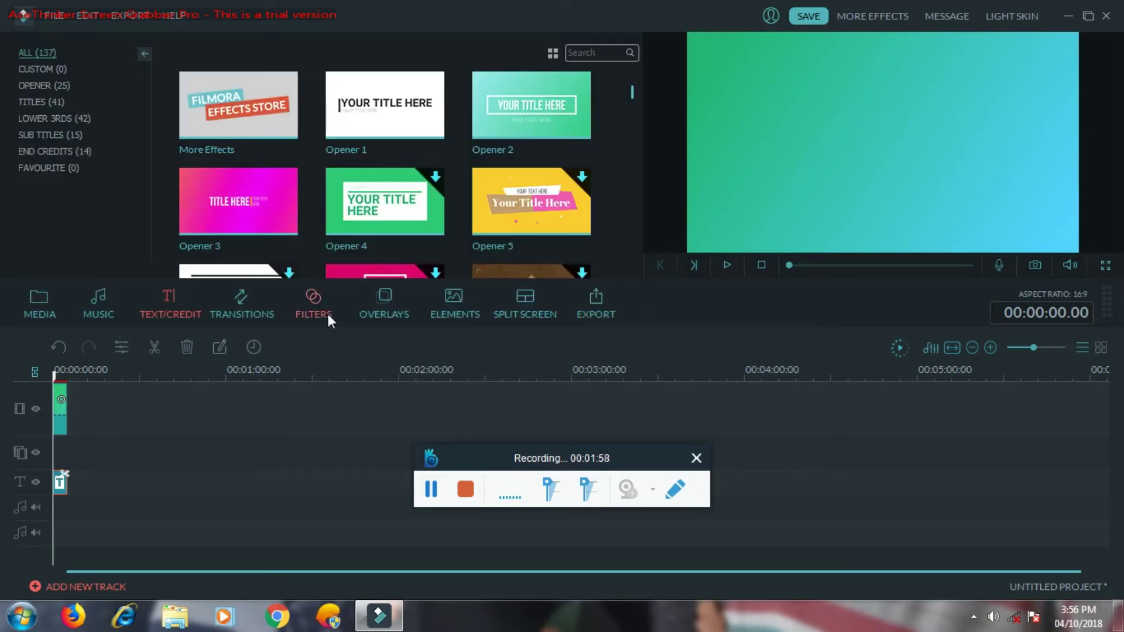
Step: Place the Elektronomia - Sky High song from My Music on the first audio track, starting at the beginning of the timeline
click(99, 302)
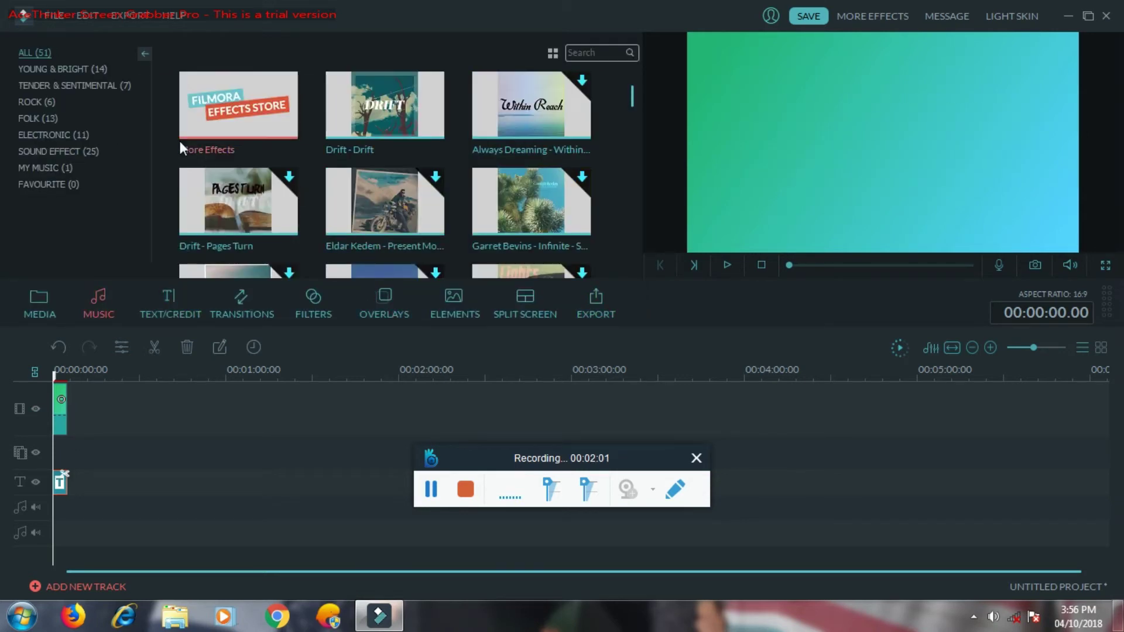
click(36, 168)
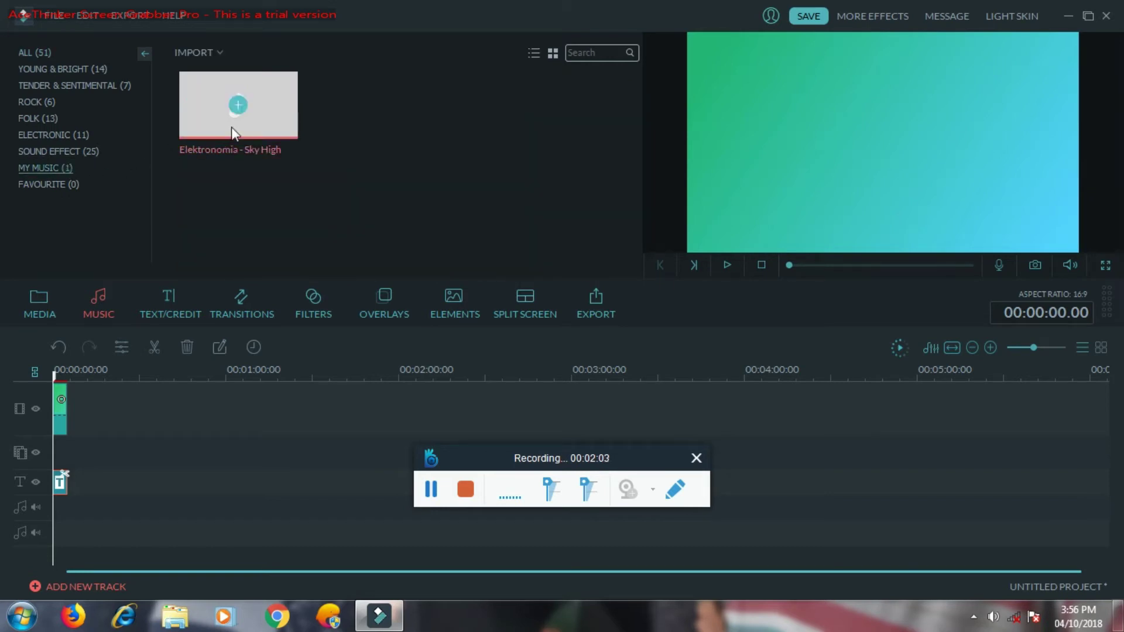
drag(237, 114, 105, 510)
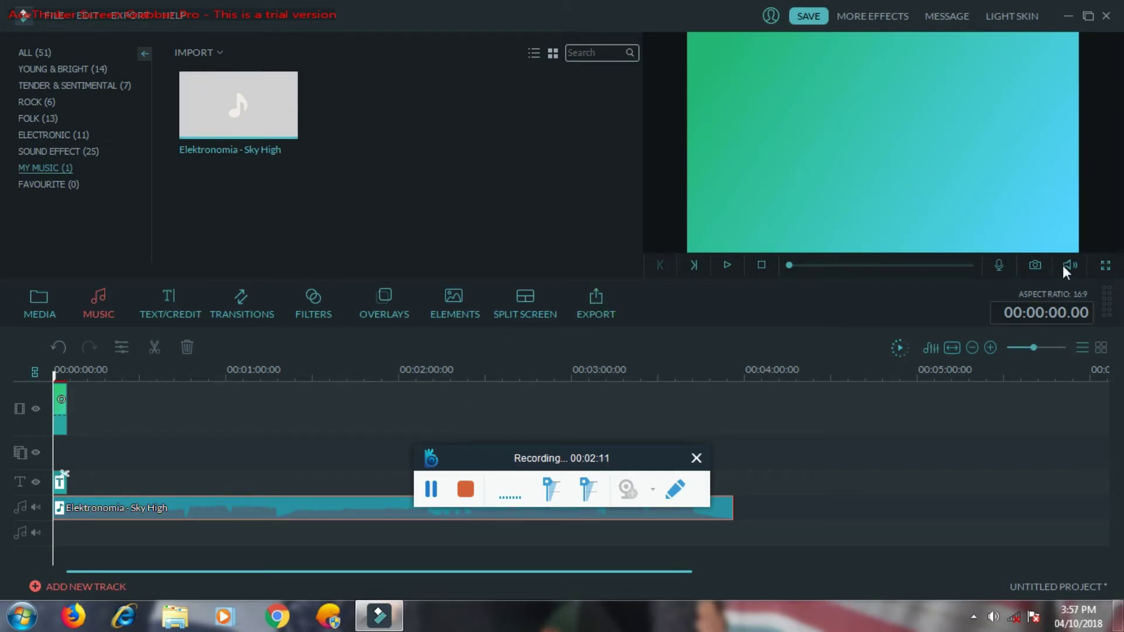
Step: Play the preview to just past the opener's end, split the music clip at 00:00:05.06, and delete the part after it
mouse_move(1071, 261)
click(726, 265)
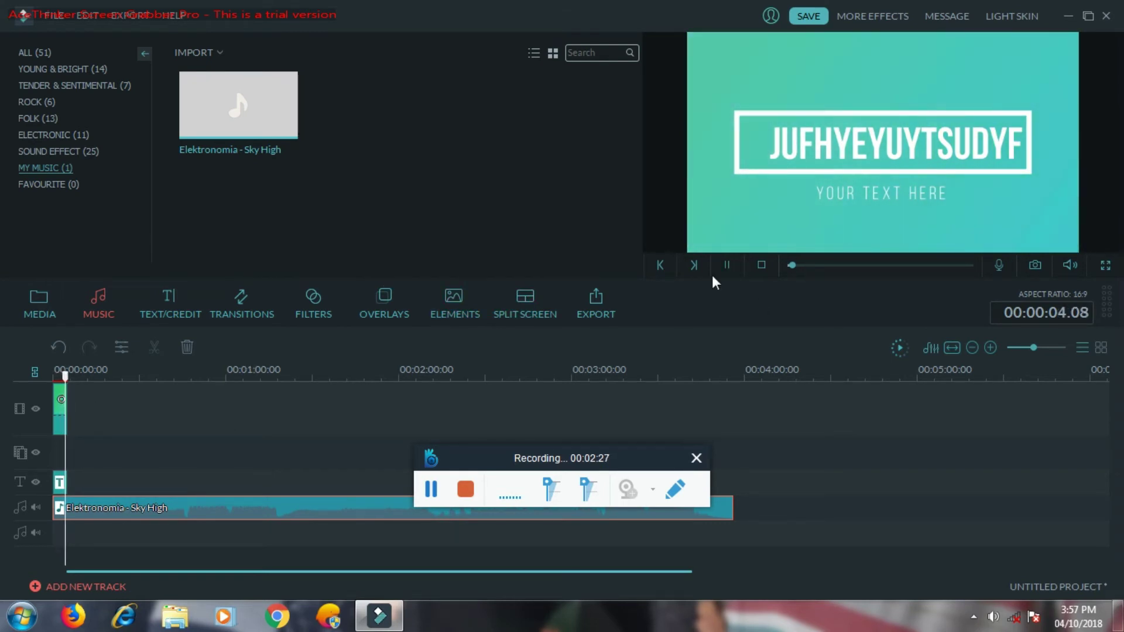
click(727, 265)
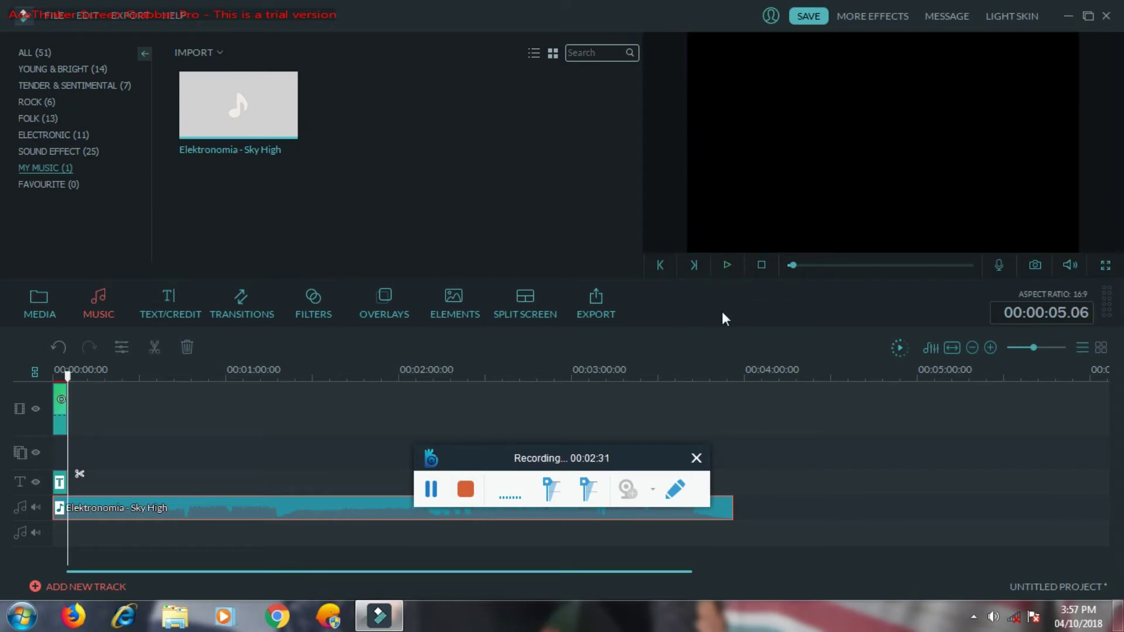
click(155, 346)
right_click(145, 505)
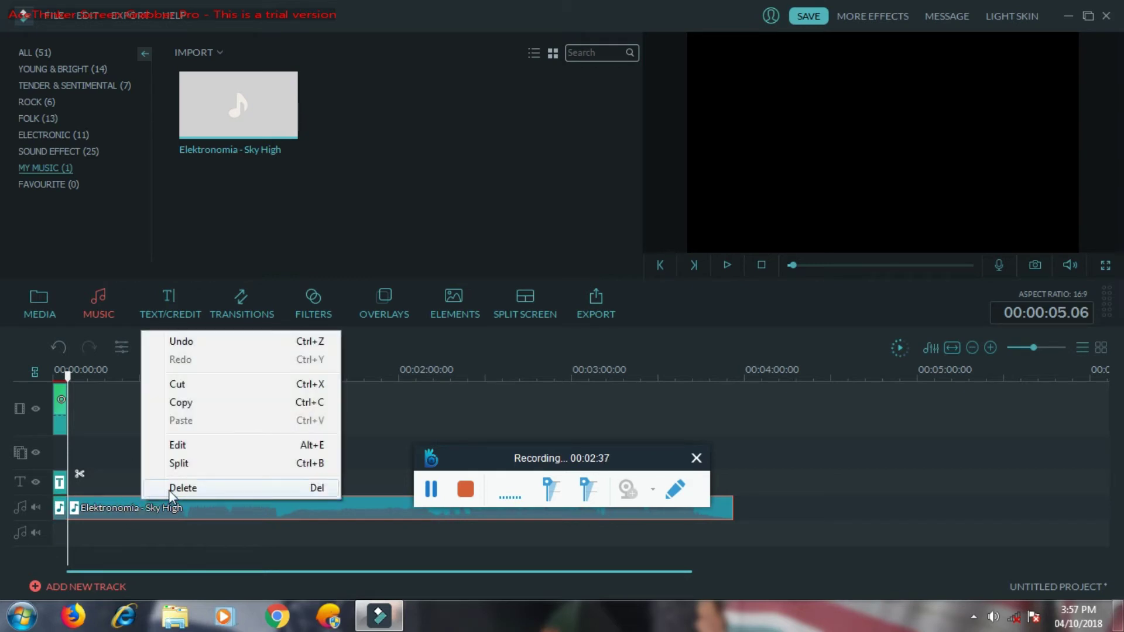
click(176, 487)
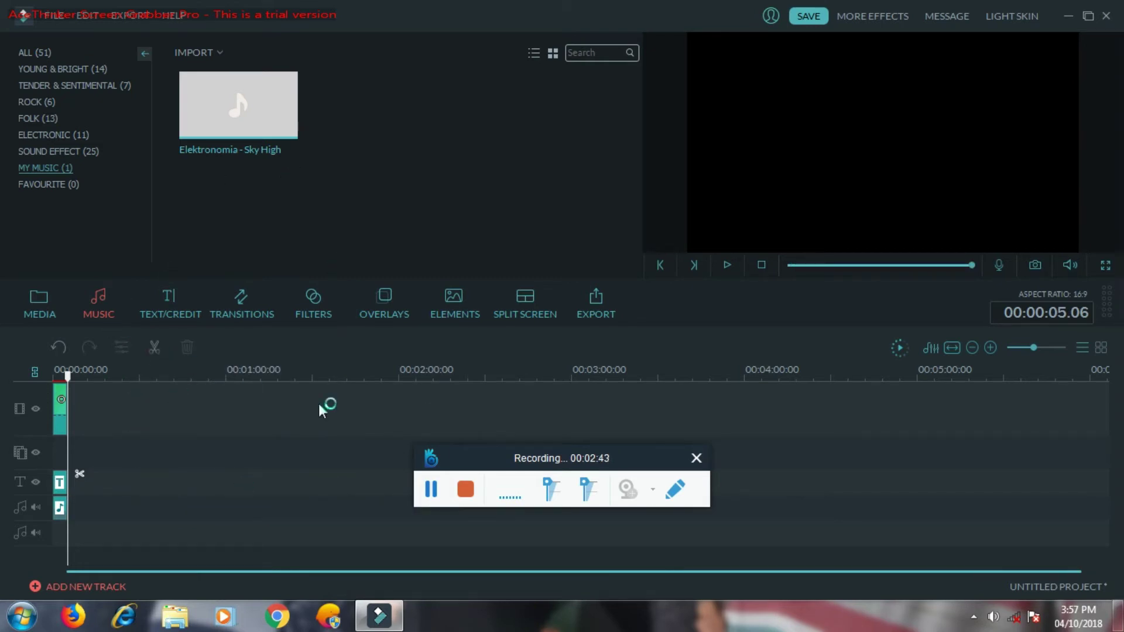
Step: Add the clips VID_20180922_053328, InShot_20180318 and VID_20180922_053403 to the video track in that order, right after the opener
click(59, 300)
mouse_move(375, 114)
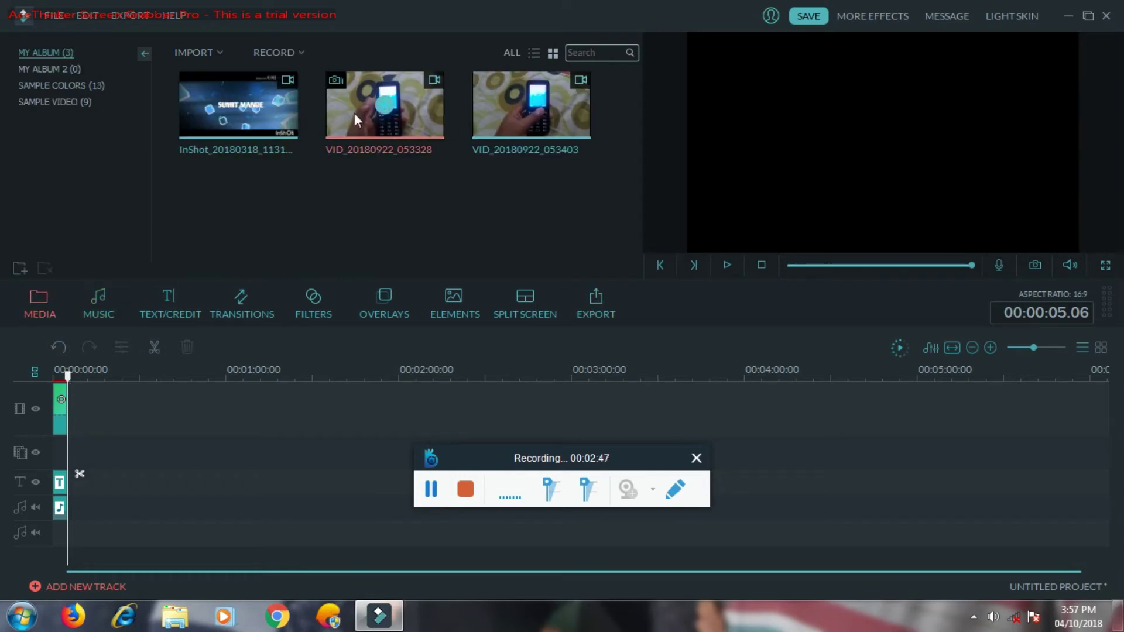
drag(381, 108, 103, 405)
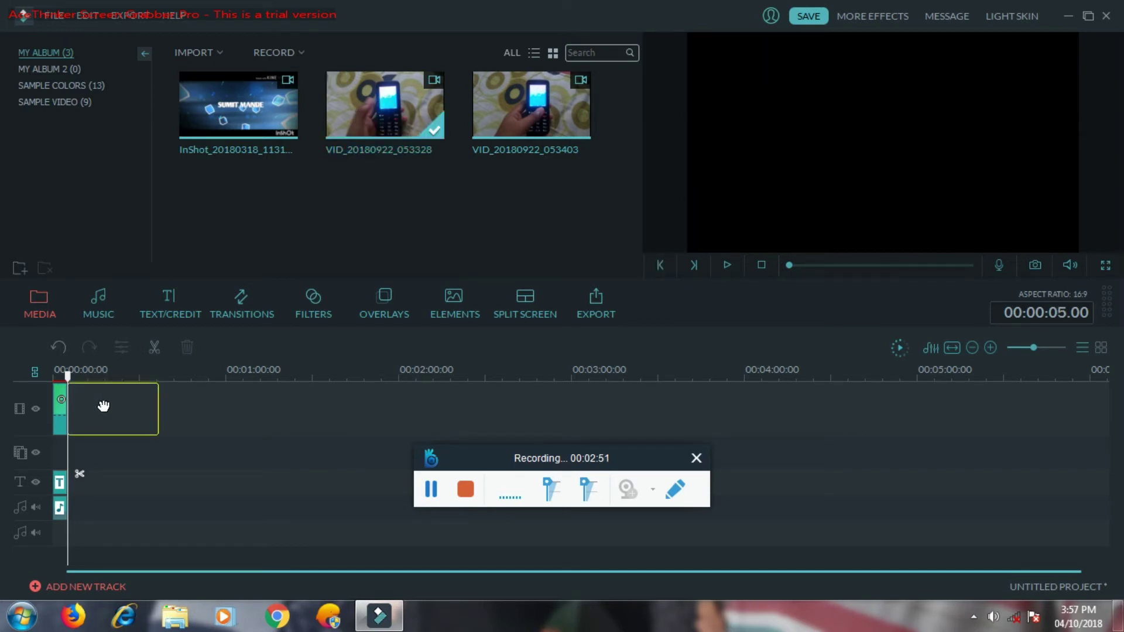
mouse_move(266, 102)
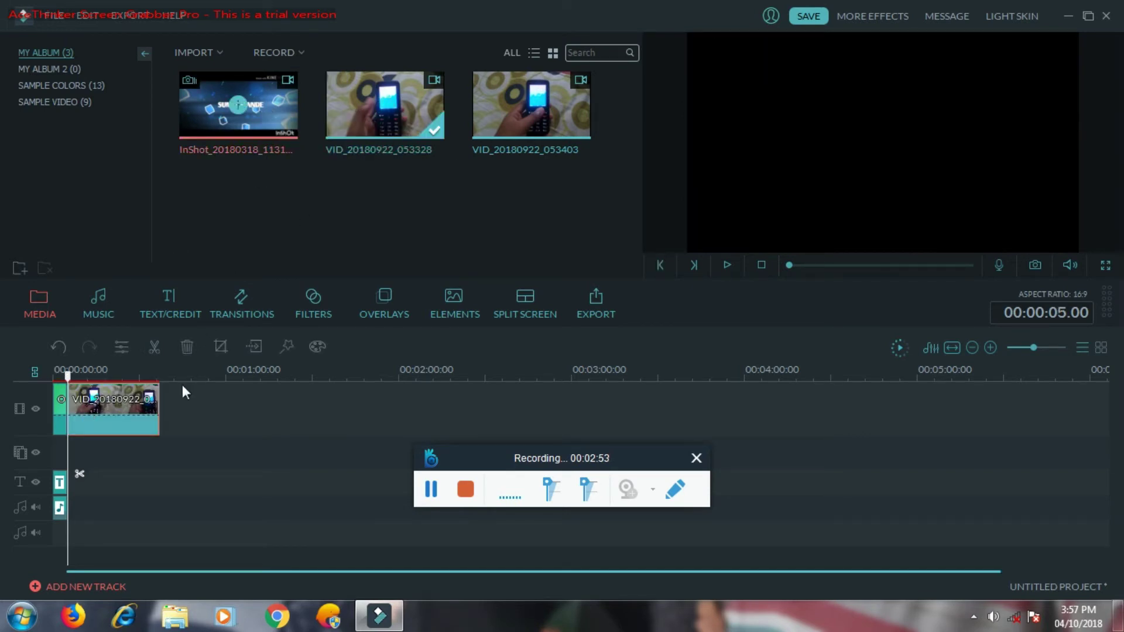
drag(185, 391, 170, 417)
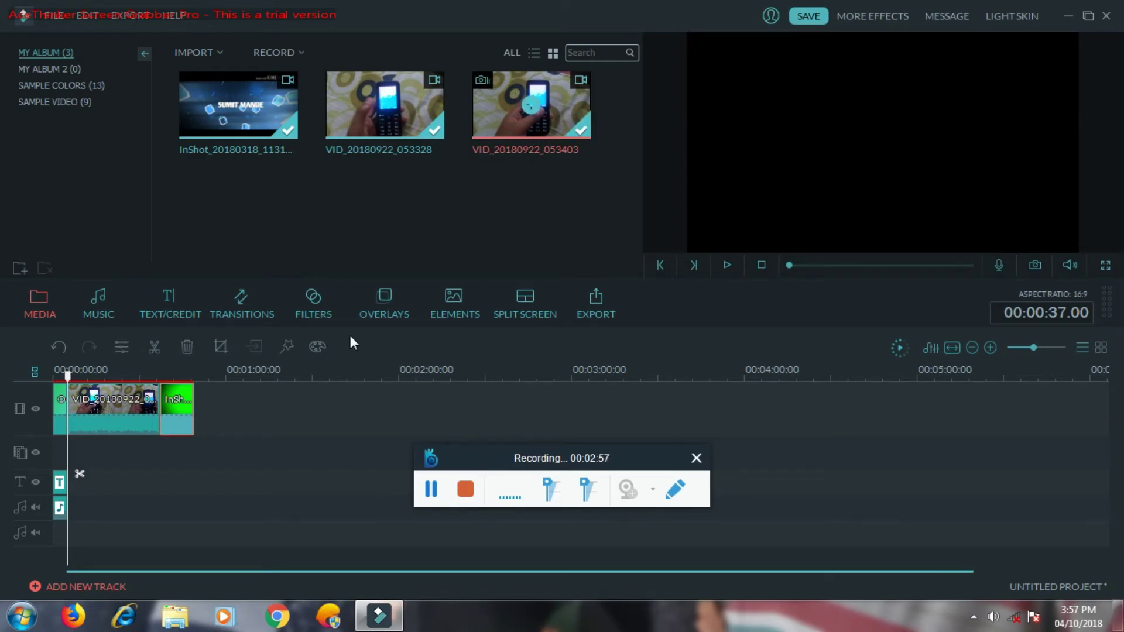
drag(233, 402, 234, 399)
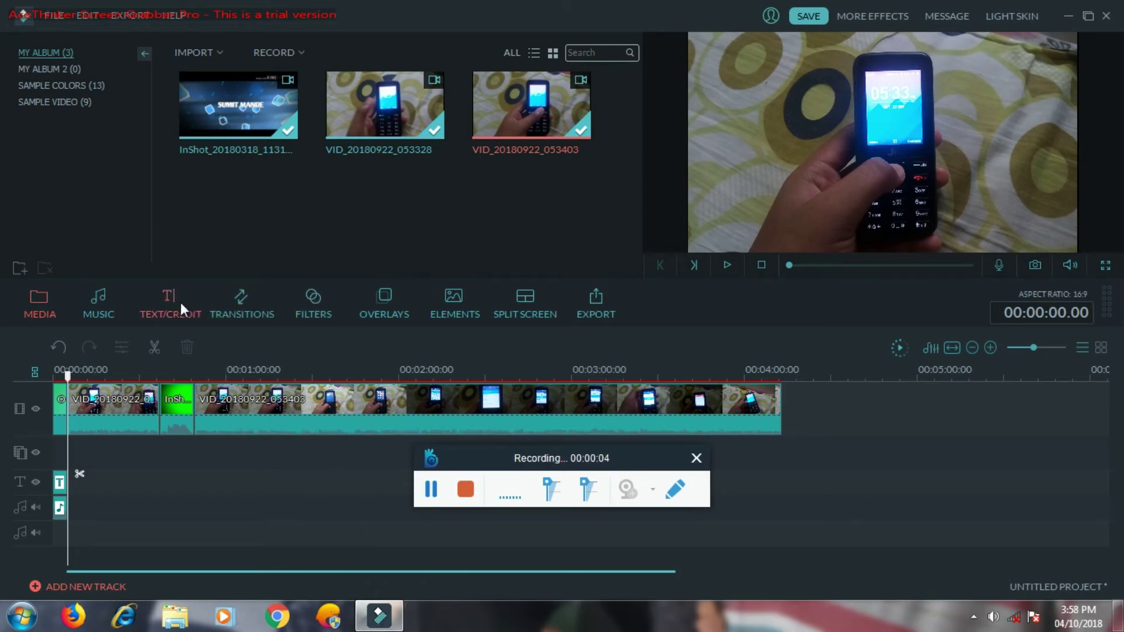
Step: Preview the Twrl transition and place it between the opener and the first video clip
click(247, 306)
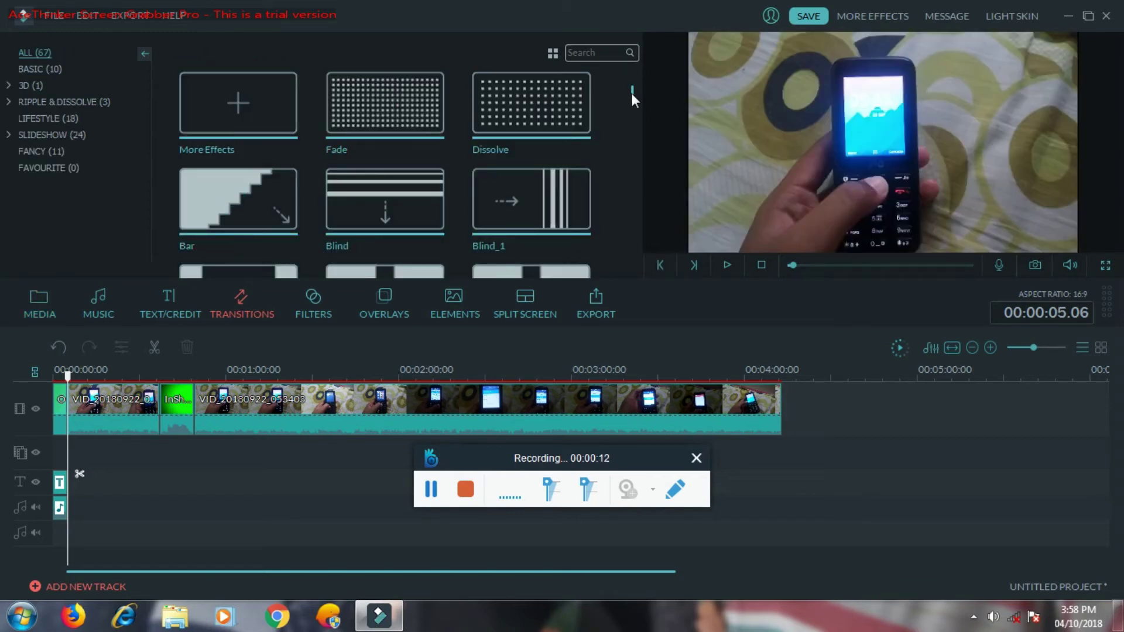
drag(631, 90, 624, 240)
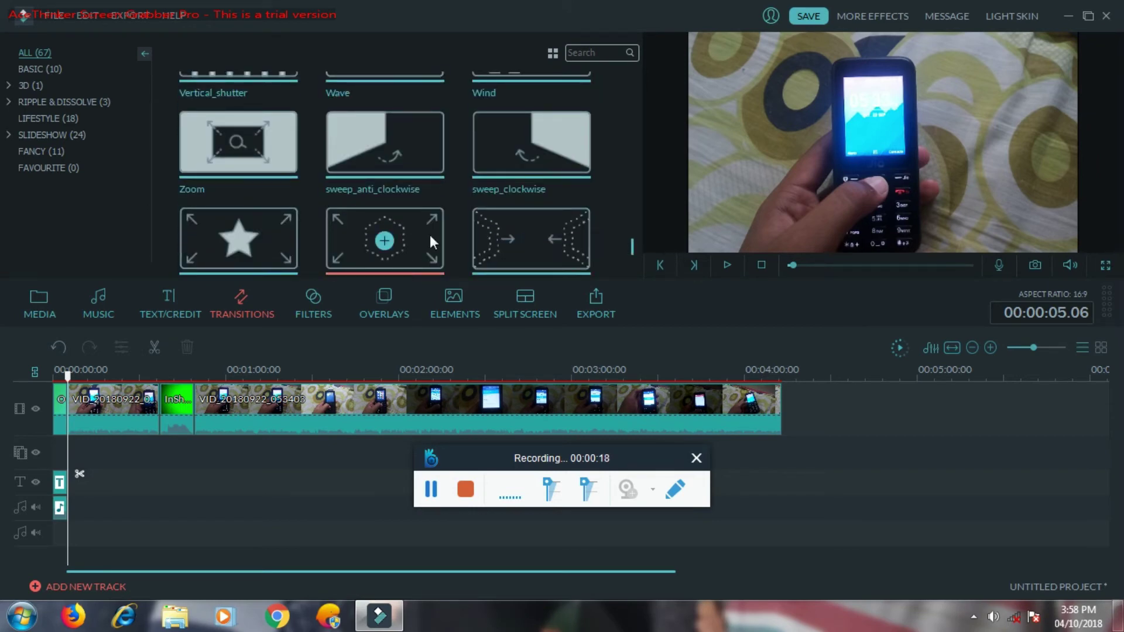
scroll(628, 239, up, 3)
mouse_move(631, 227)
mouse_down()
mouse_move(631, 251)
mouse_move(628, 233)
mouse_up()
click(418, 214)
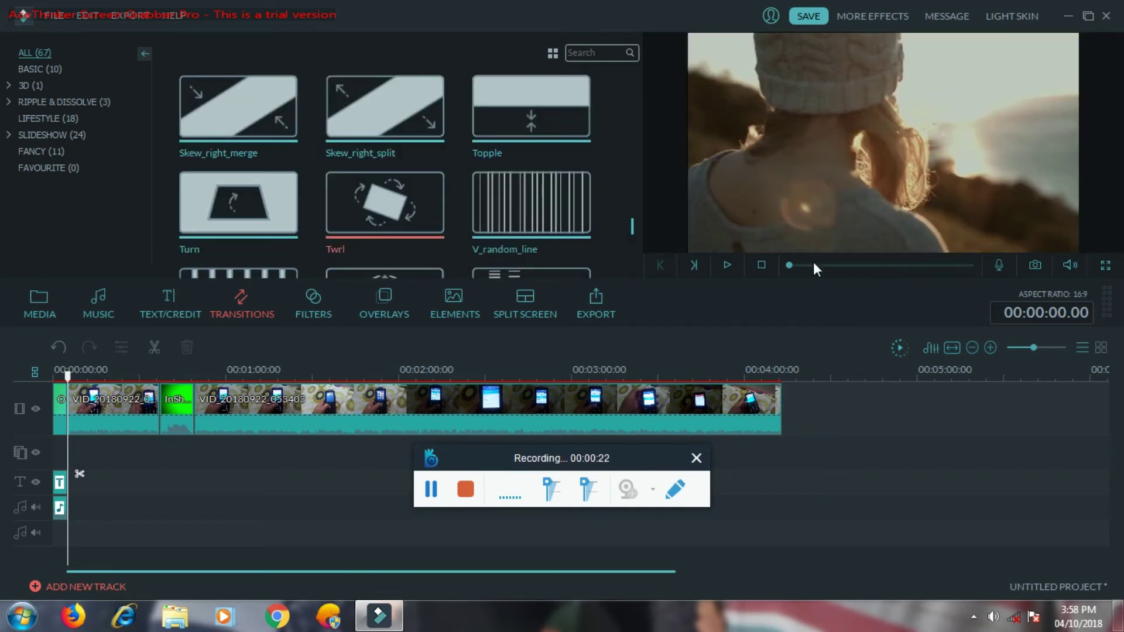
click(725, 264)
click(73, 384)
mouse_move(399, 214)
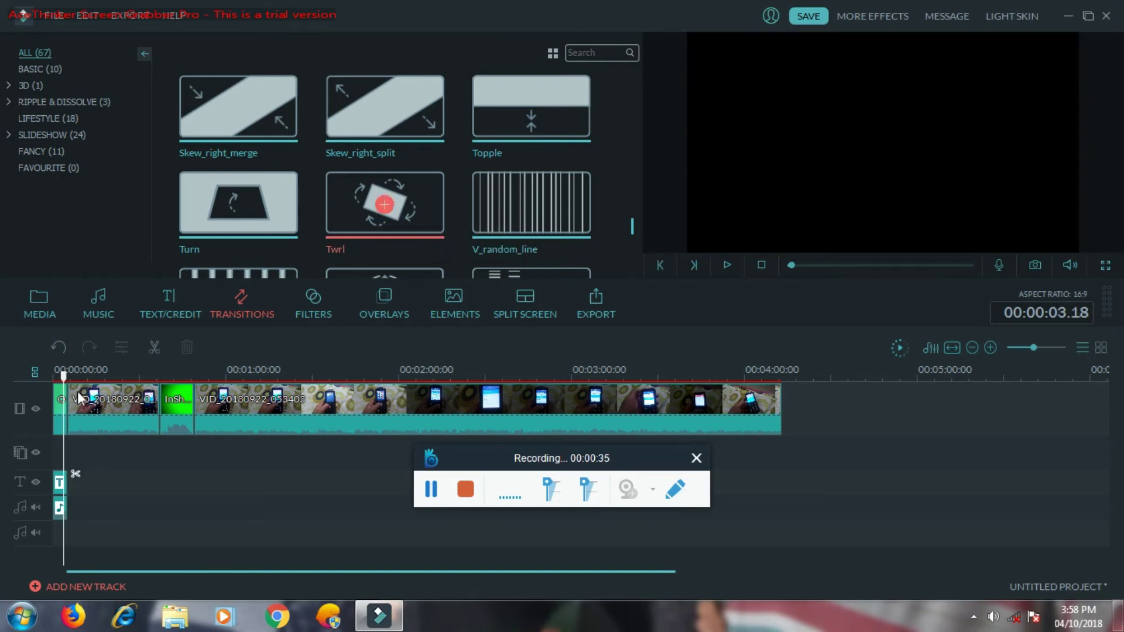
click(69, 411)
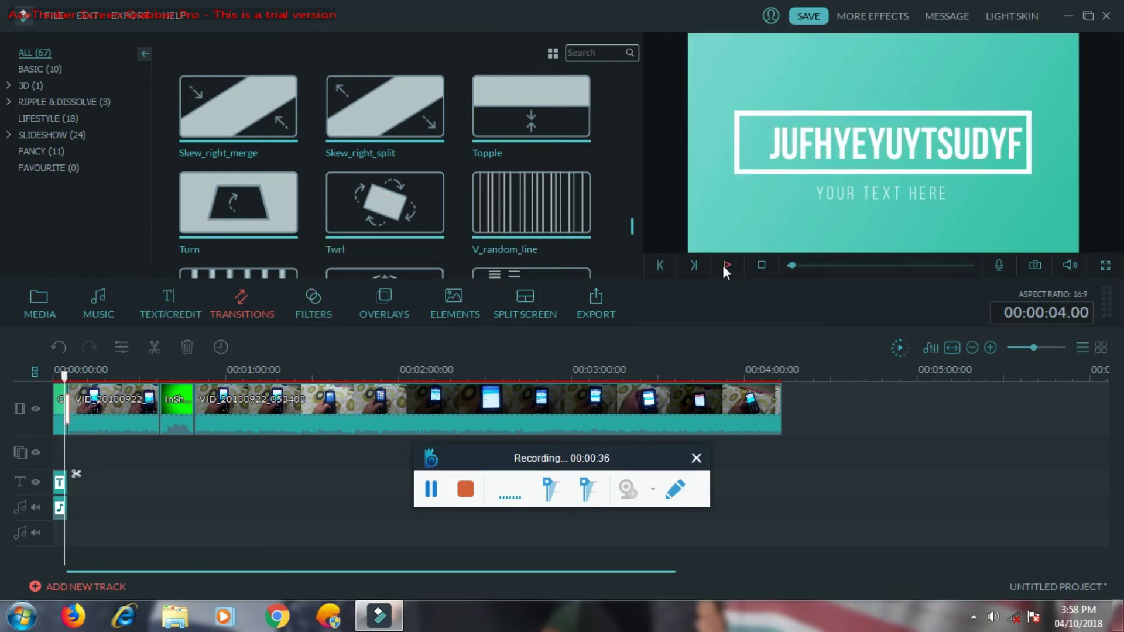
Step: Play past the opener transition to 00:00:06.23, preview the Holiday filter, and add it at that point of the timeline
click(725, 266)
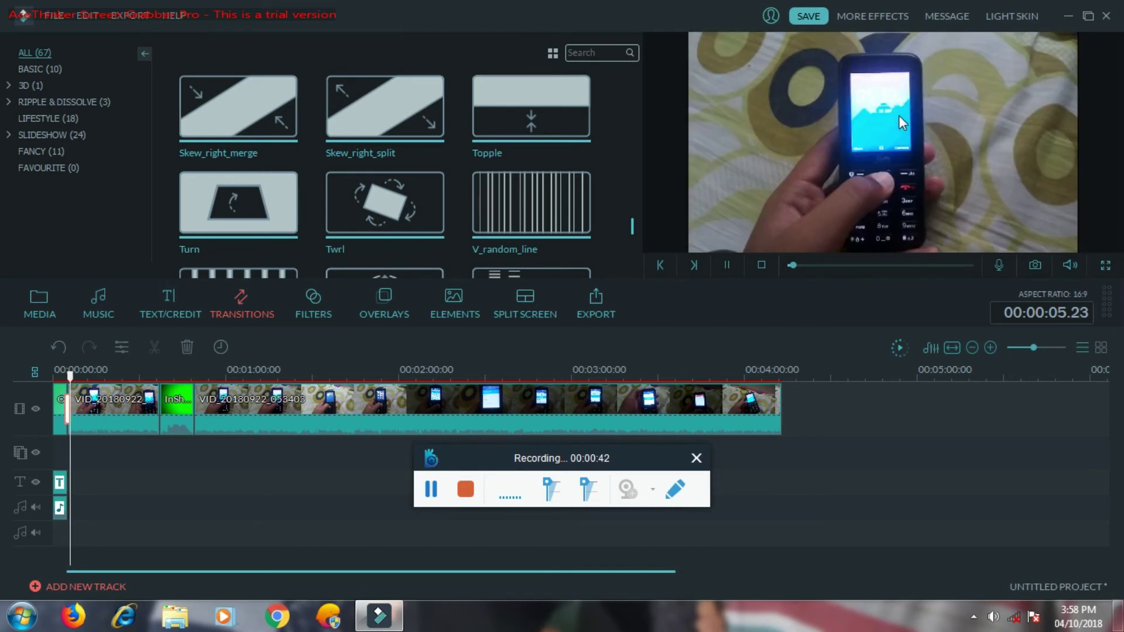
click(727, 266)
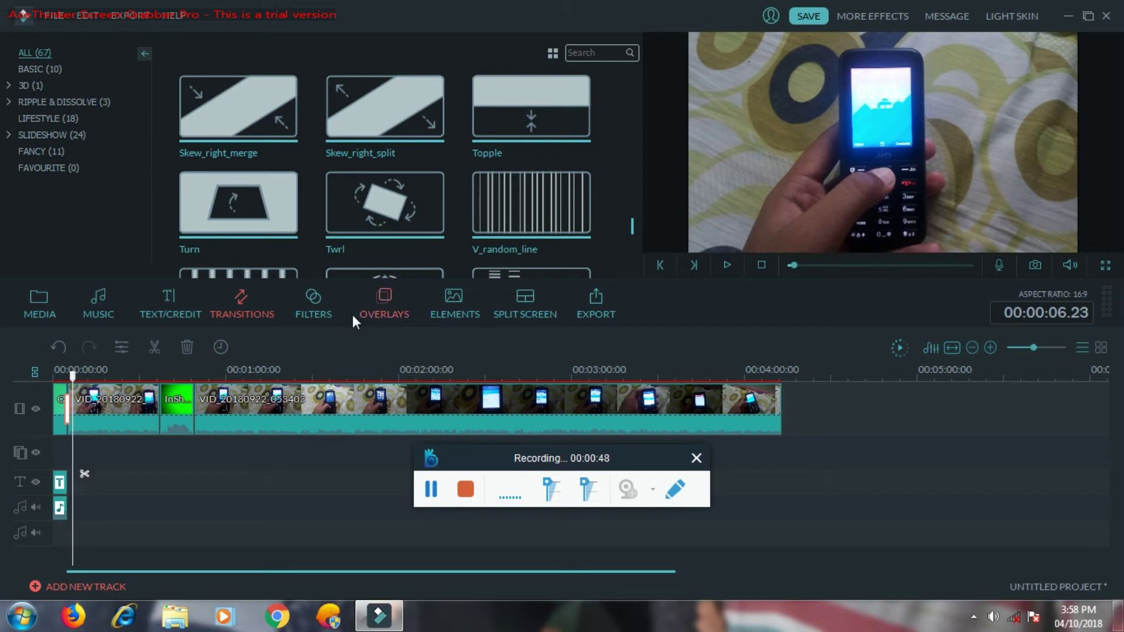
click(311, 296)
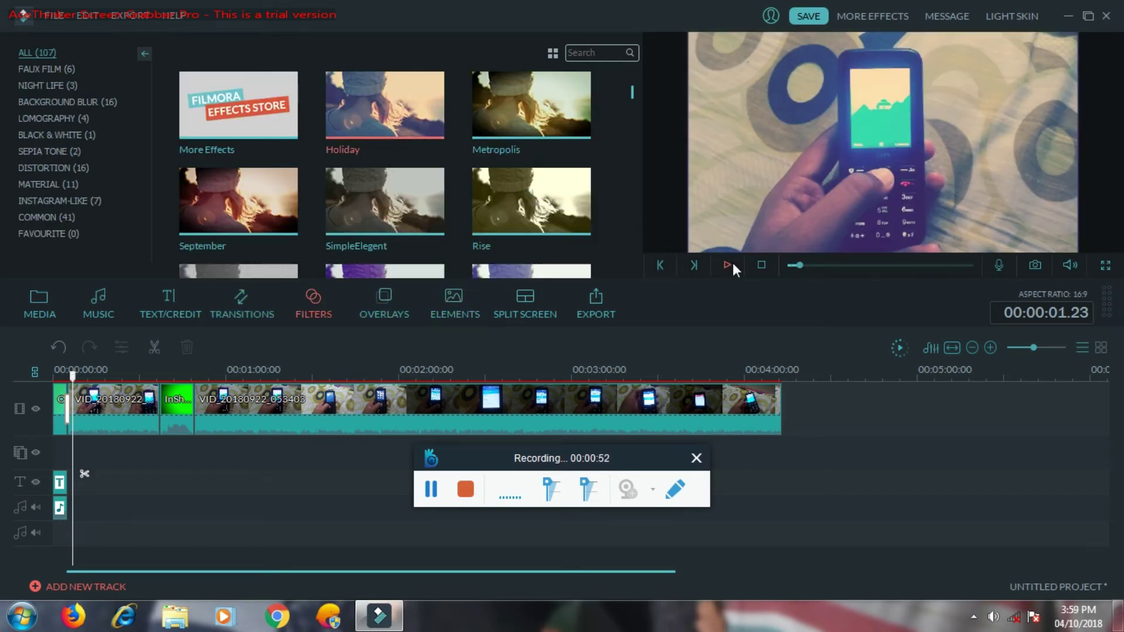
click(730, 268)
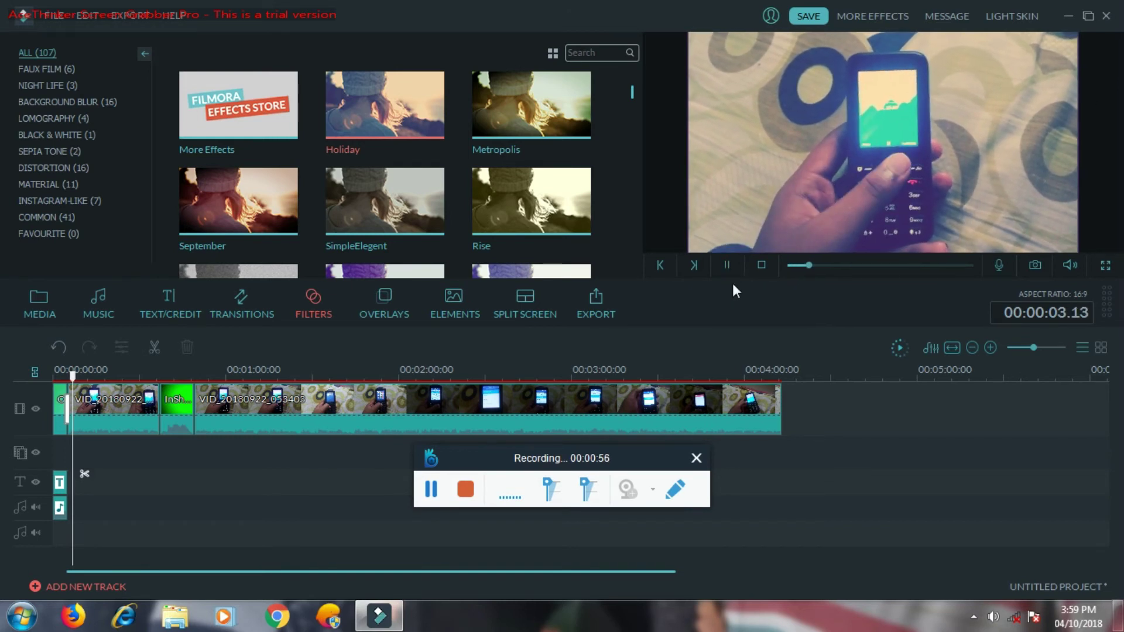
click(729, 265)
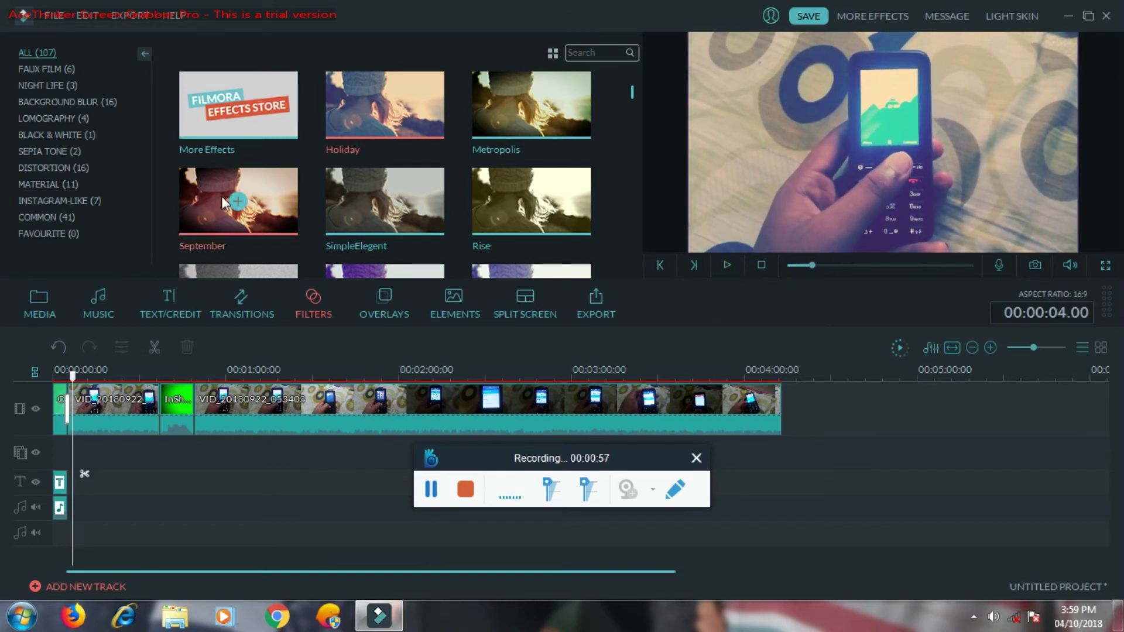
click(388, 104)
Step: Add the Aqua 1 overlay at 00:00:42.07 over the InShot clip and preview it
drag(72, 378, 175, 378)
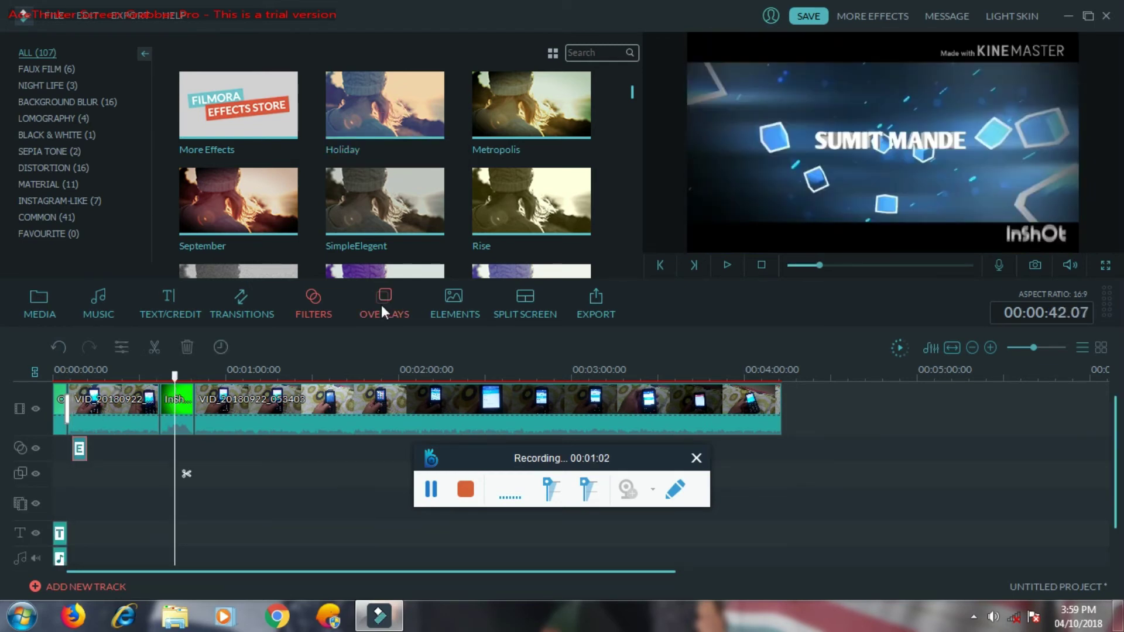
click(381, 304)
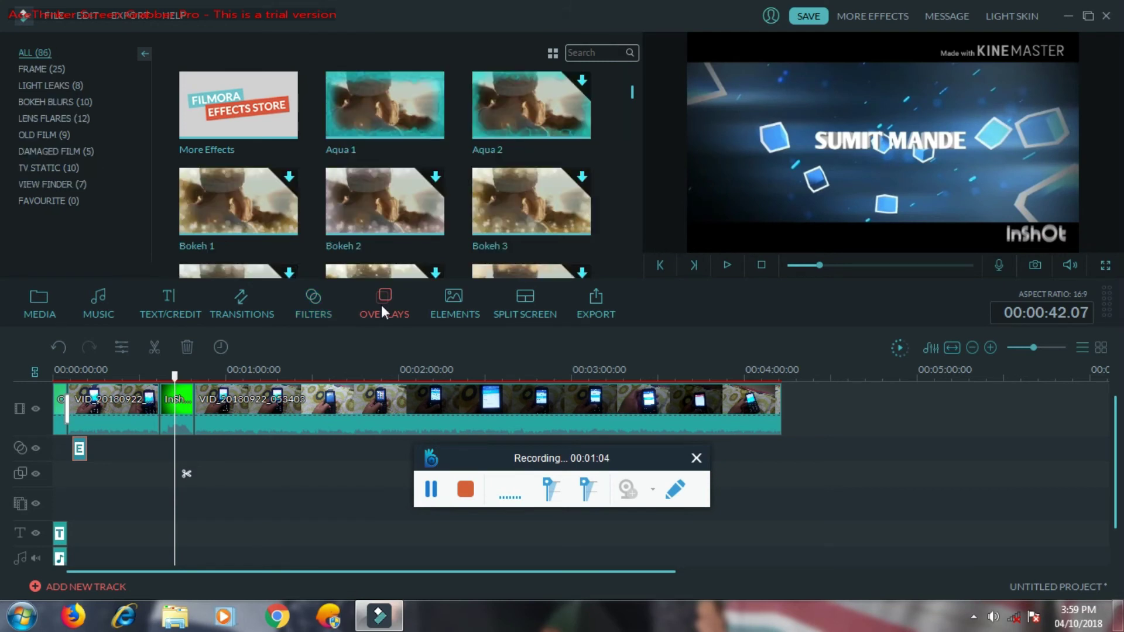
double_click(527, 106)
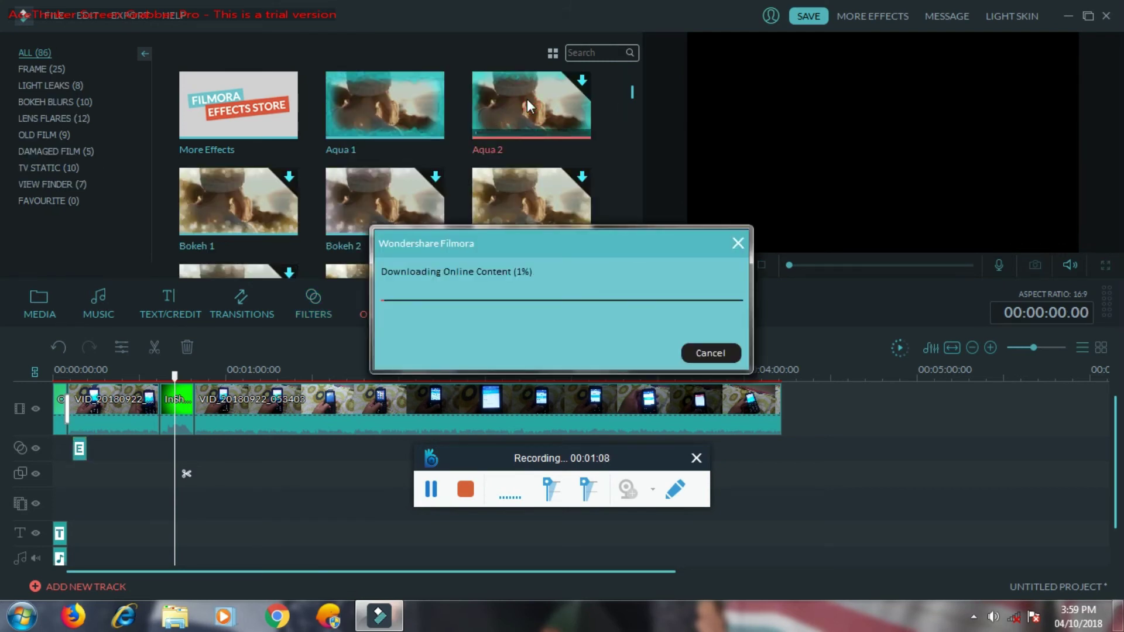
click(711, 354)
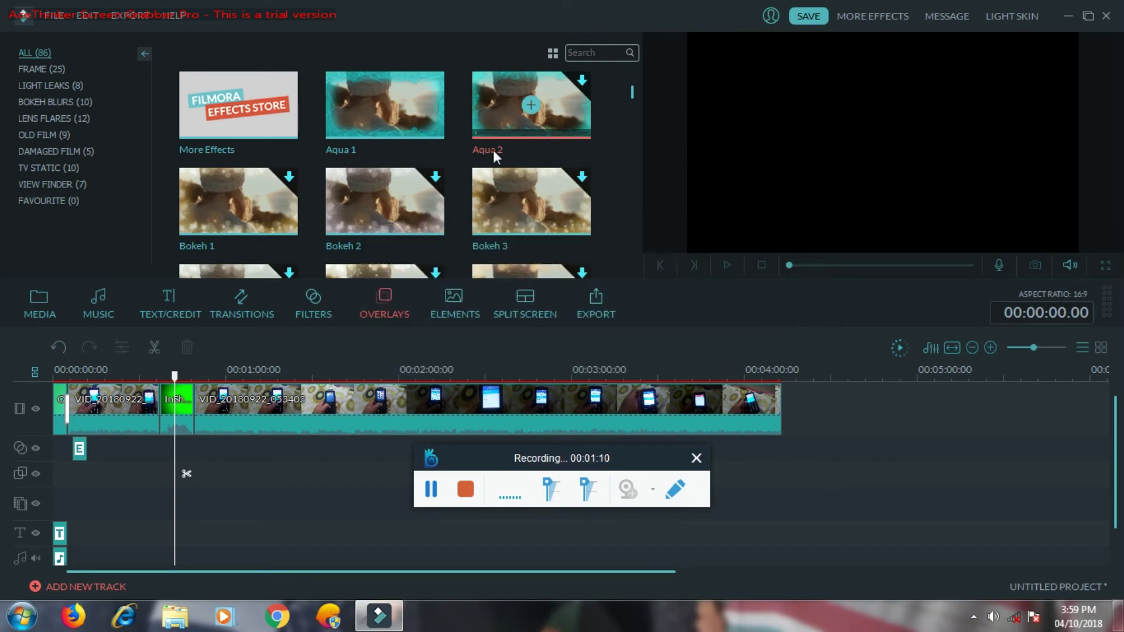
click(383, 106)
click(384, 105)
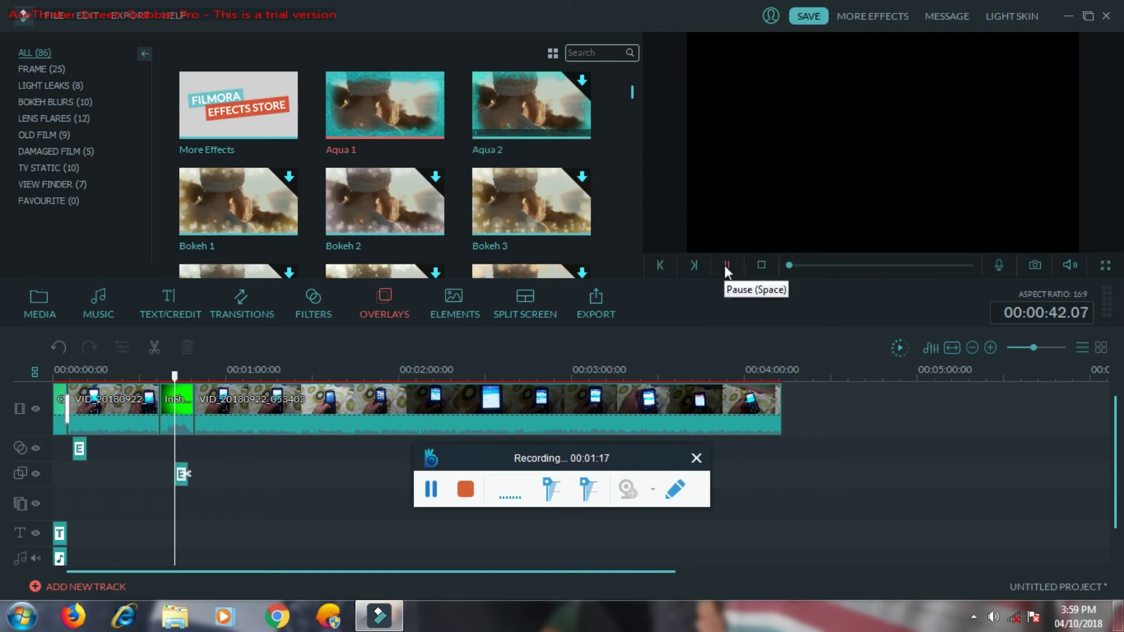
click(726, 265)
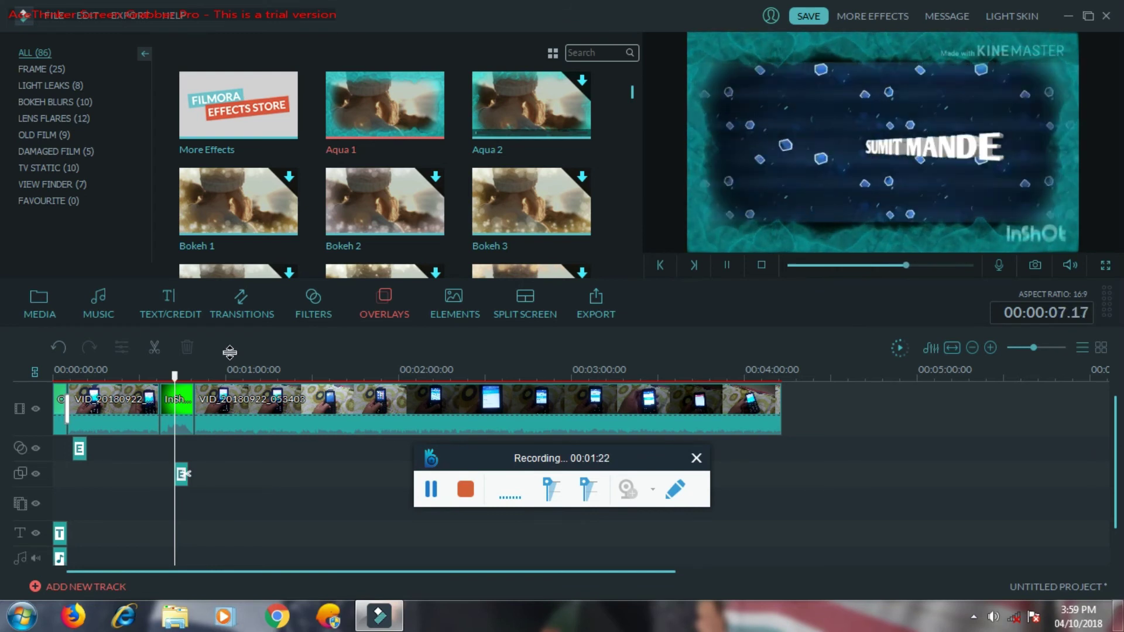
click(726, 265)
Step: Add the Element Love 5 element at 00:01:09.10 over the last video clip and play it back
click(454, 302)
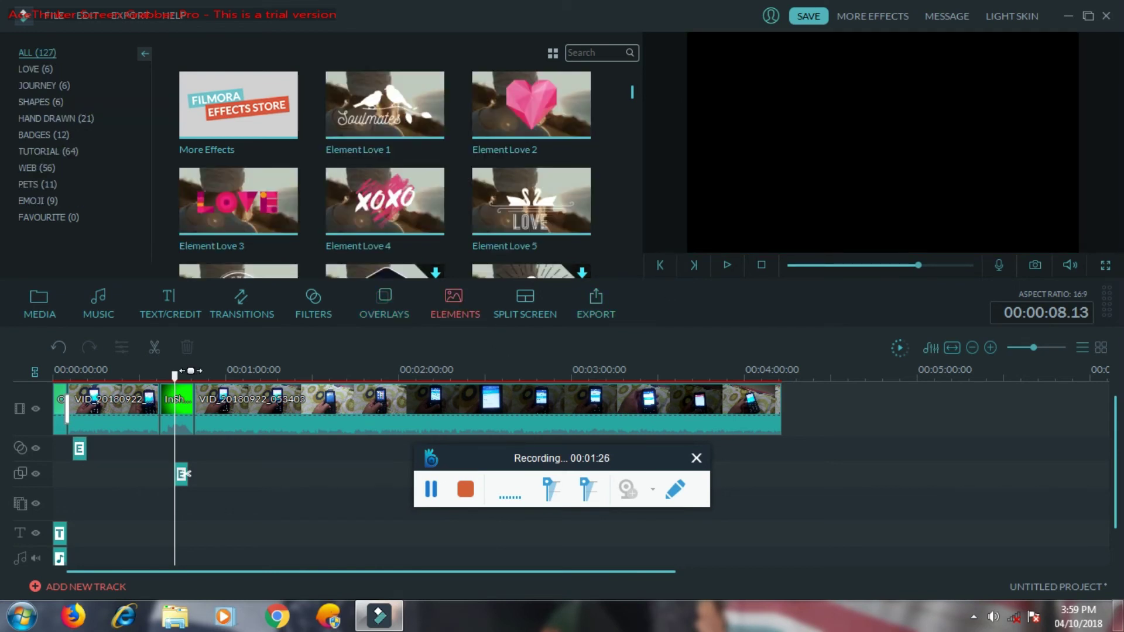
drag(175, 376, 254, 378)
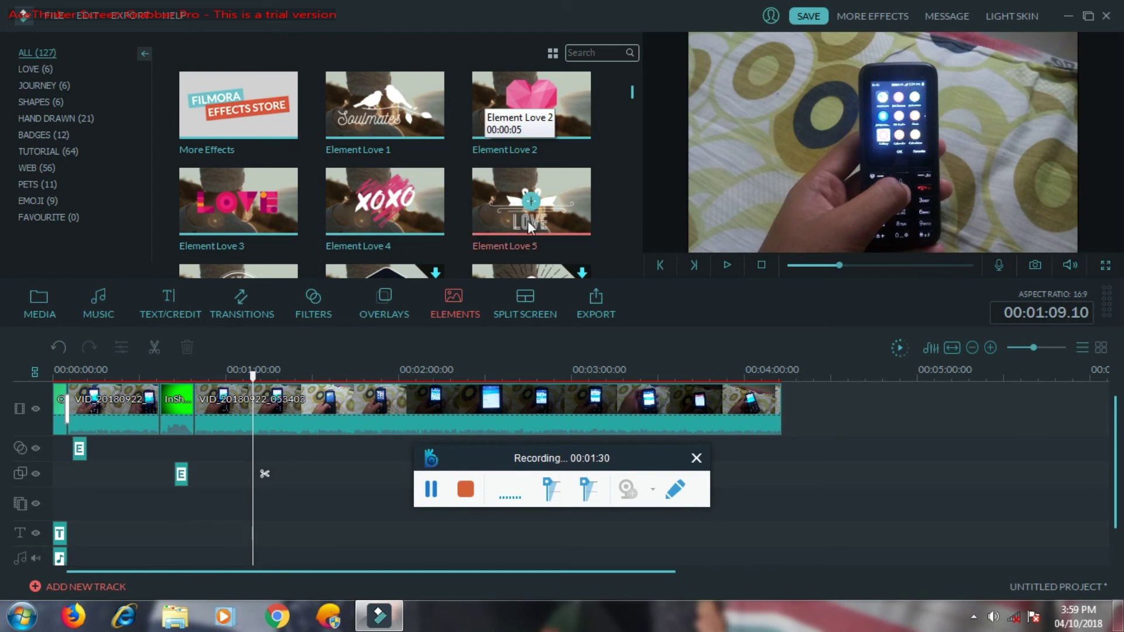
click(531, 202)
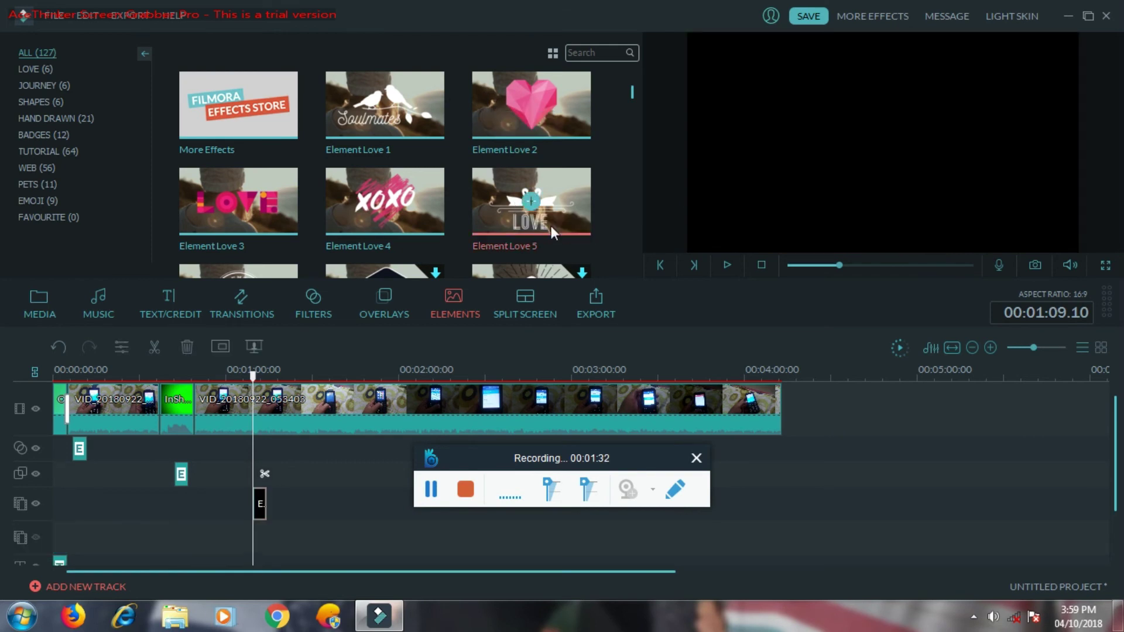
click(730, 268)
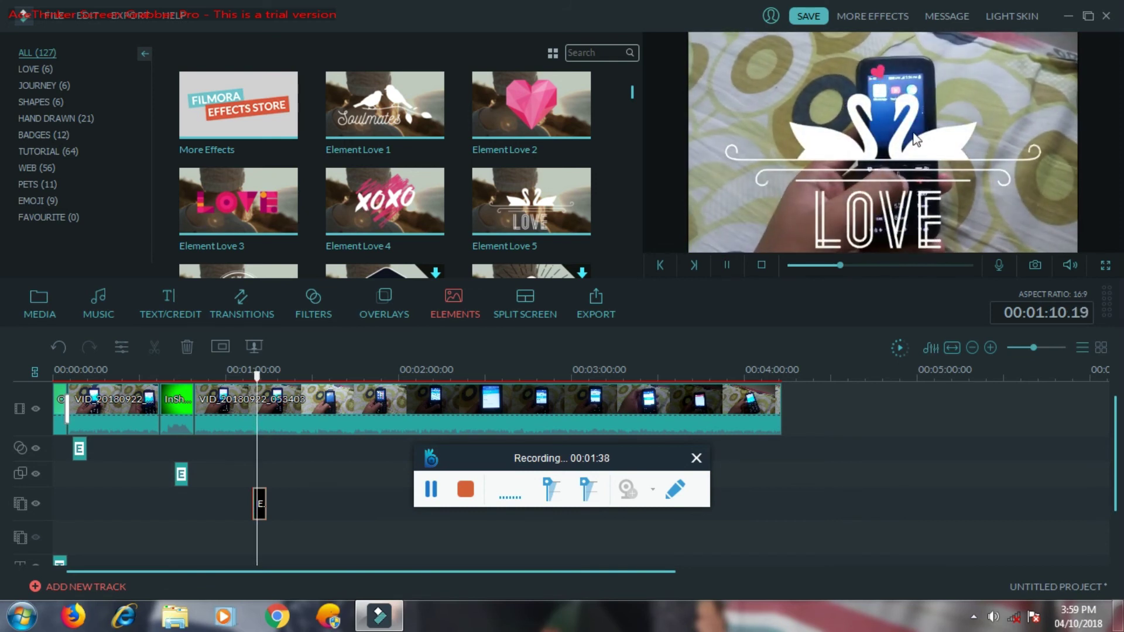
click(726, 265)
Step: Preview the split screen layouts near the end of the movie and append the two-pane side-by-side layout after the last clip
click(509, 300)
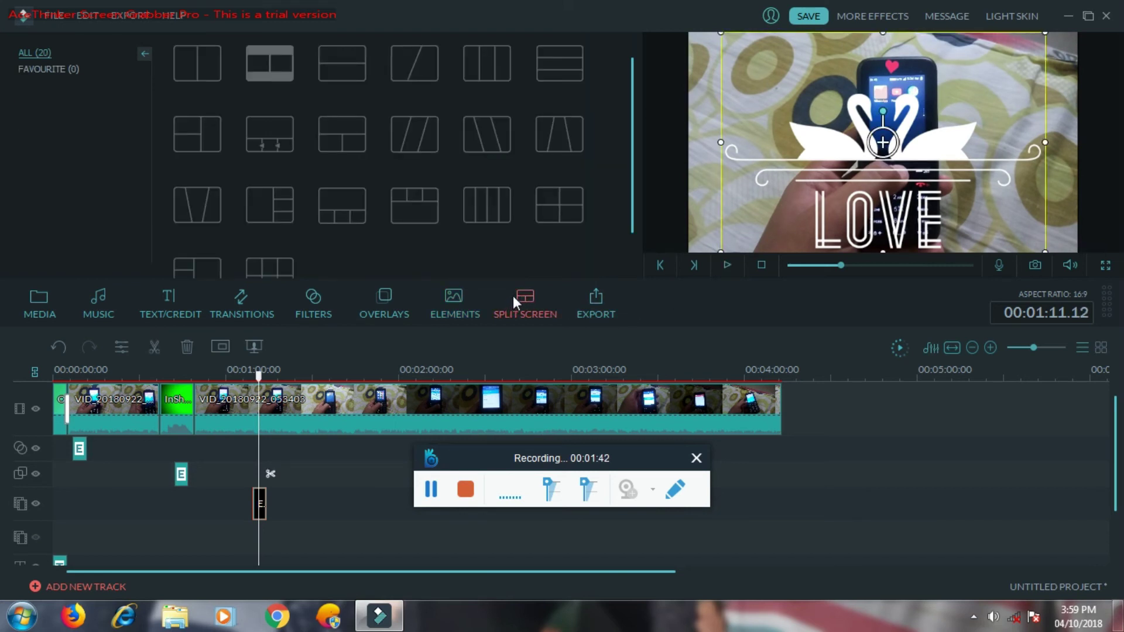
drag(260, 384, 787, 432)
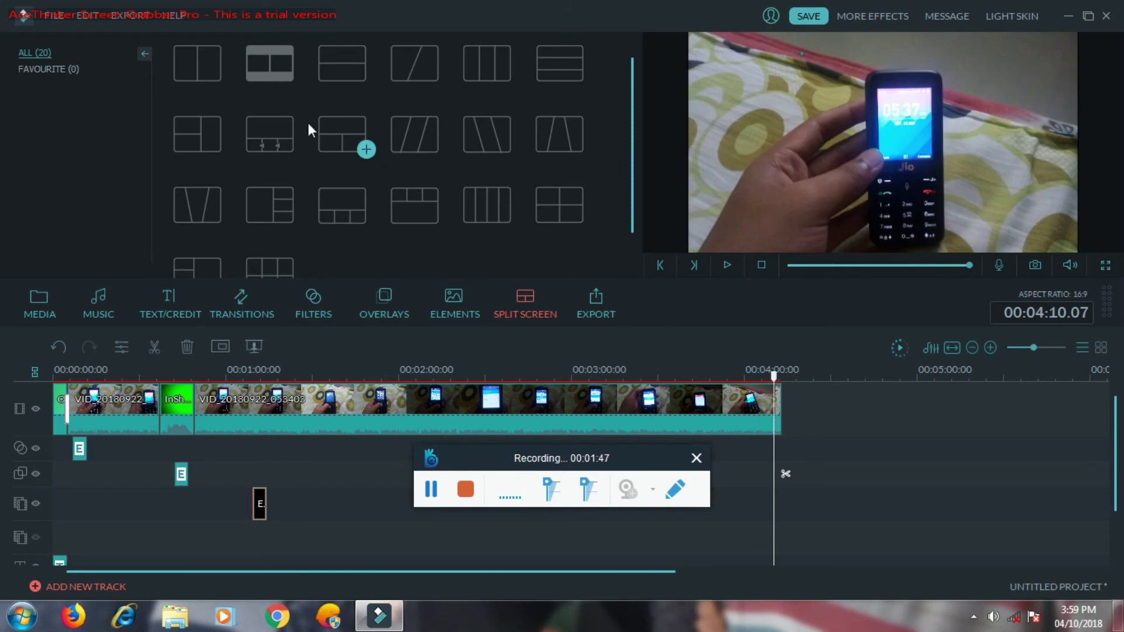
click(186, 139)
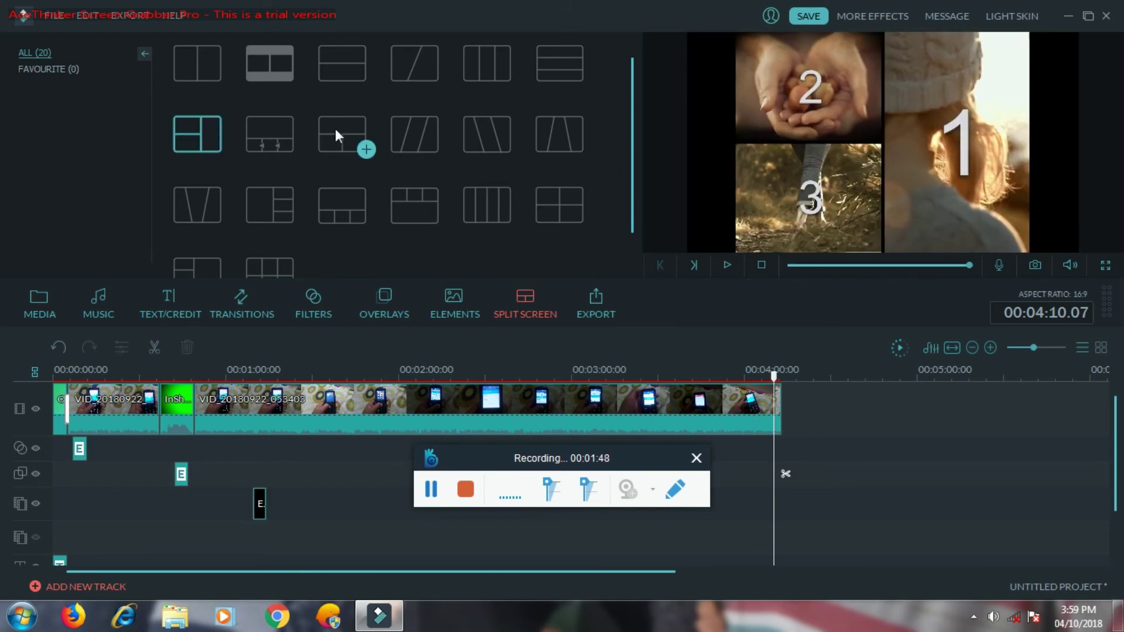
double_click(213, 69)
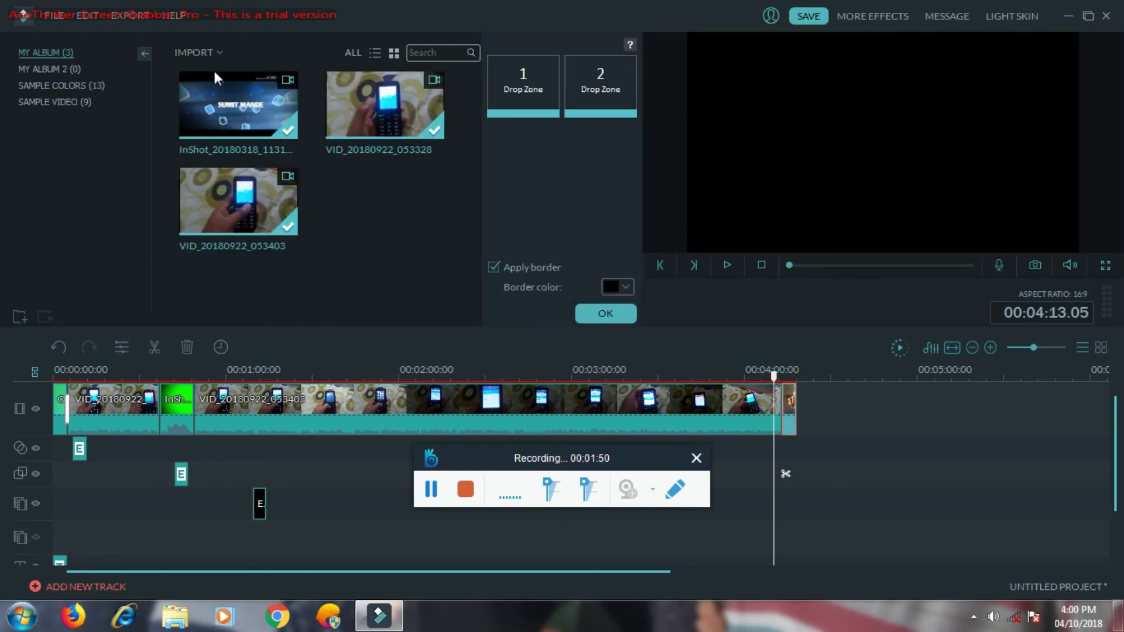
Step: Fill split screen zone 1 with VID_20180922_053328 and zone 2 with the InShot_20180318 clip, preview the result, and accept the layout
drag(373, 107, 873, 324)
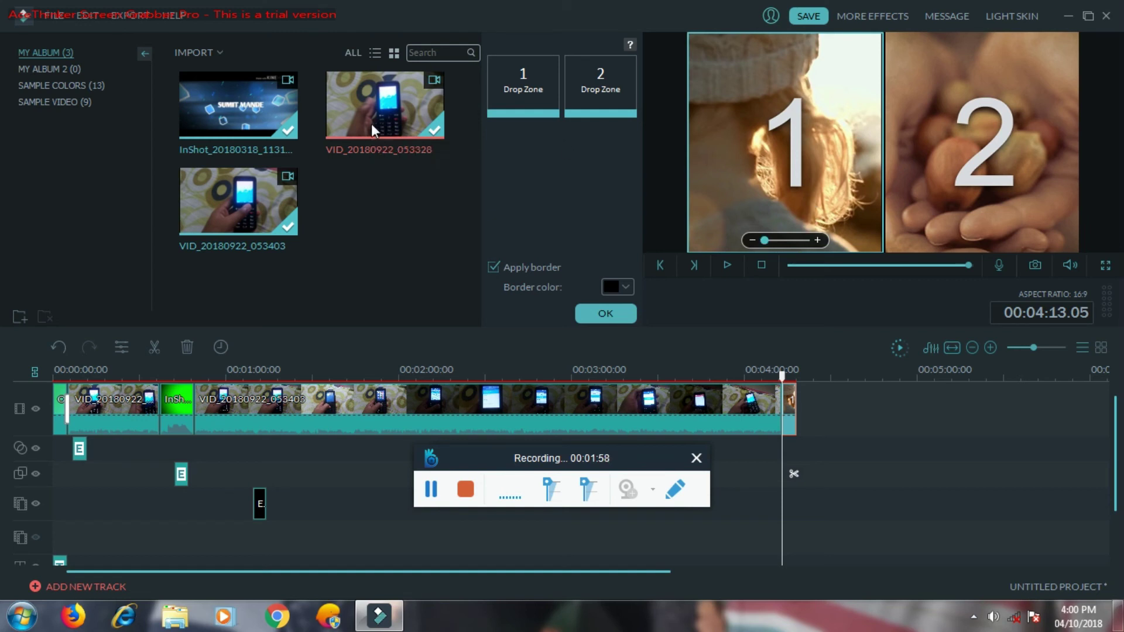
drag(474, 94, 530, 83)
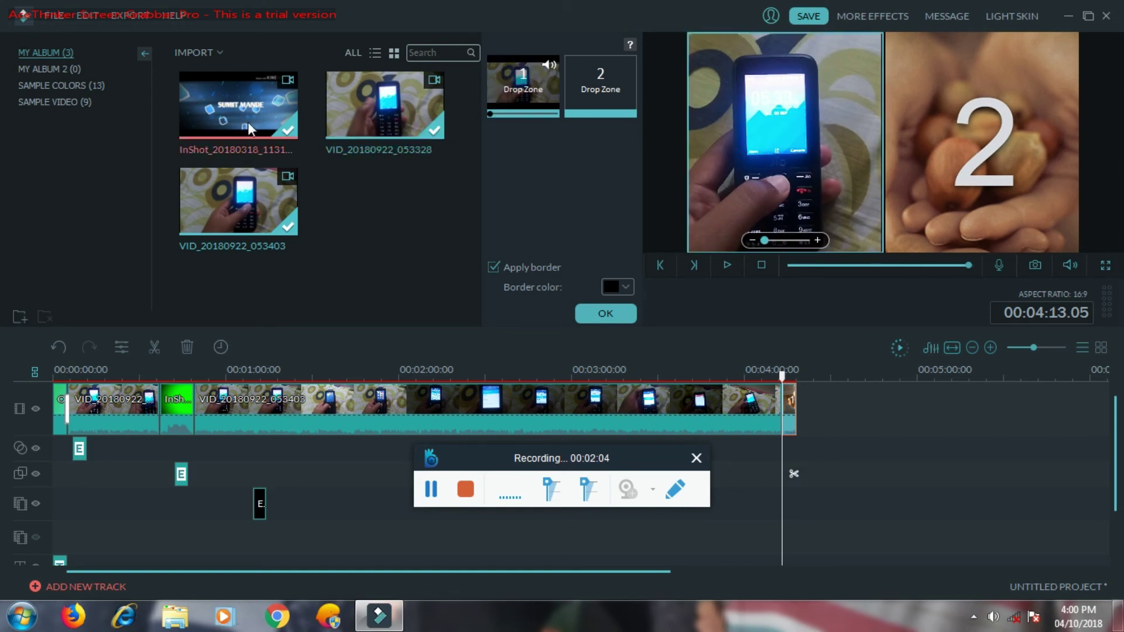
drag(600, 82, 600, 88)
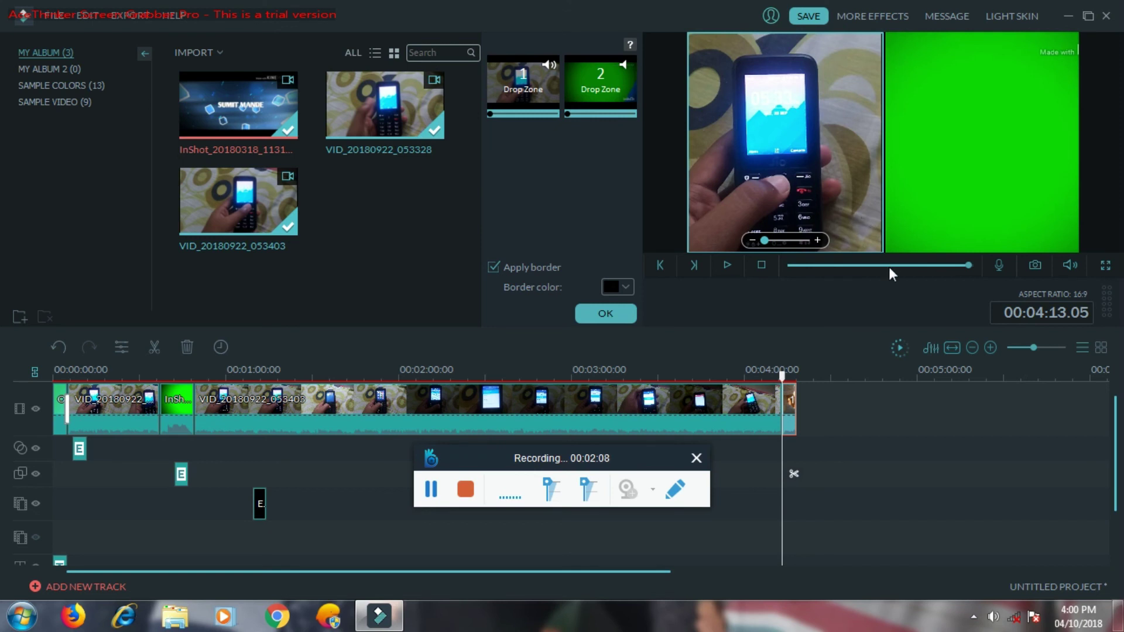
click(727, 265)
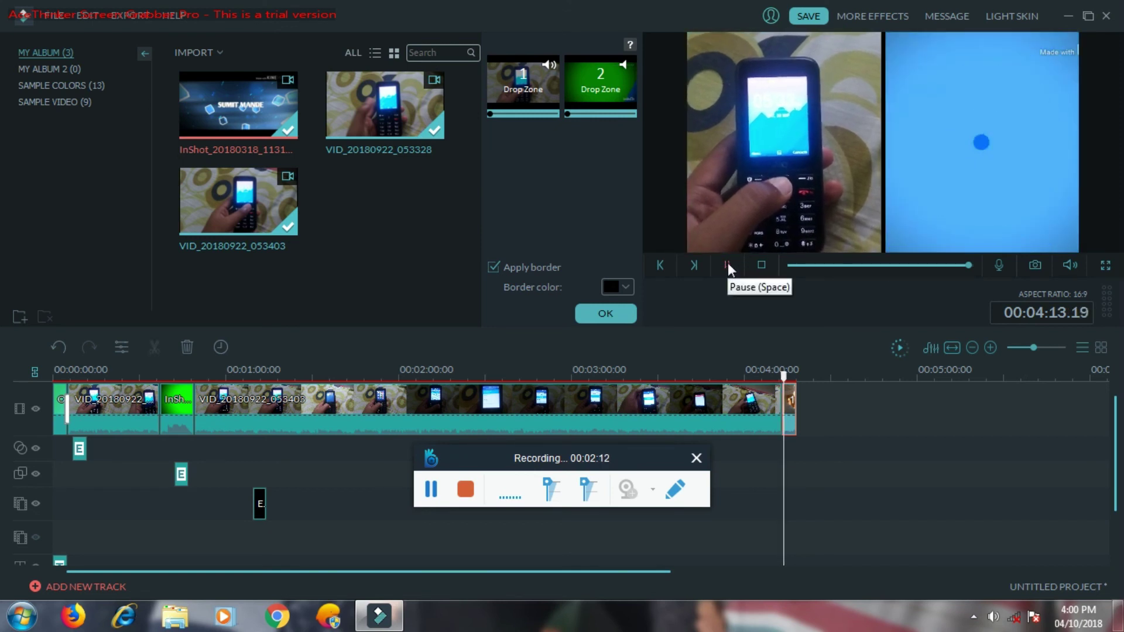
click(608, 318)
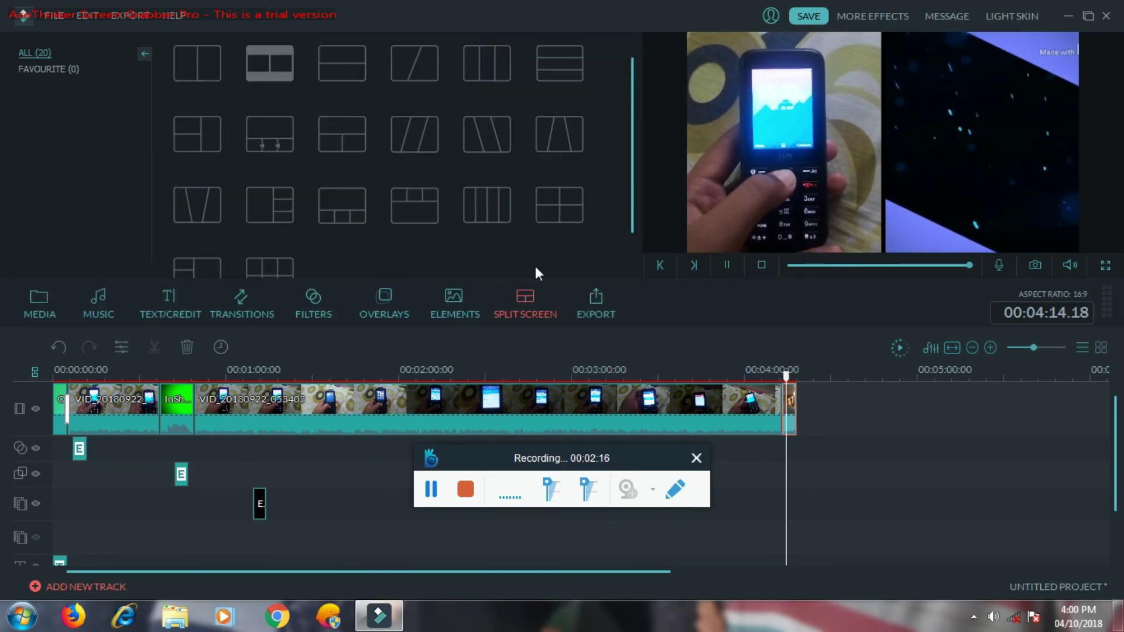
click(595, 297)
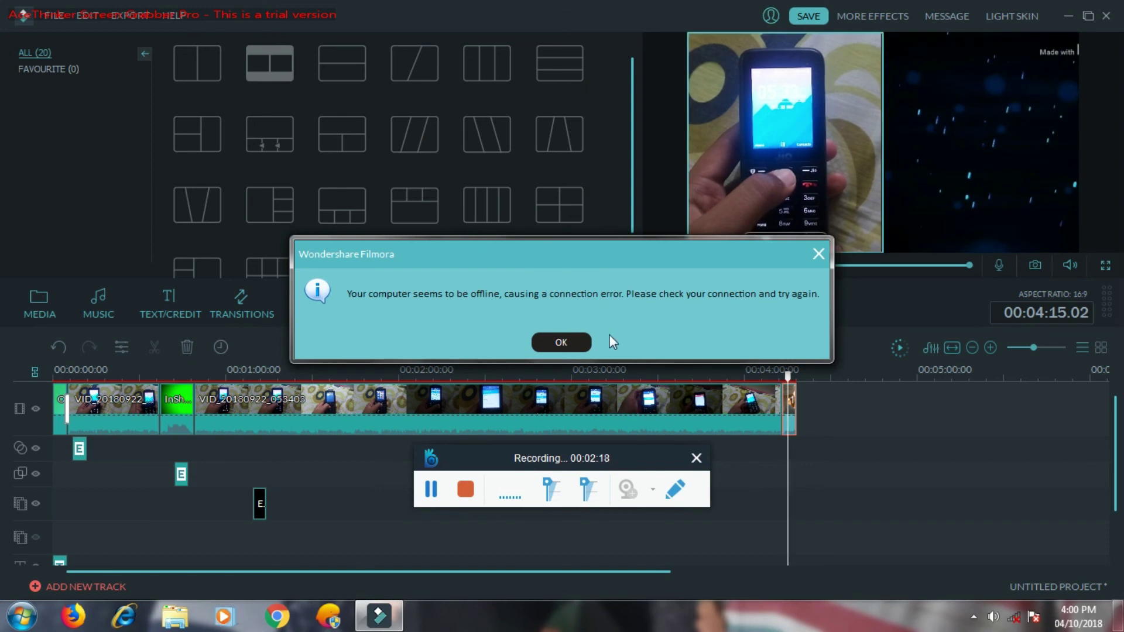
click(568, 342)
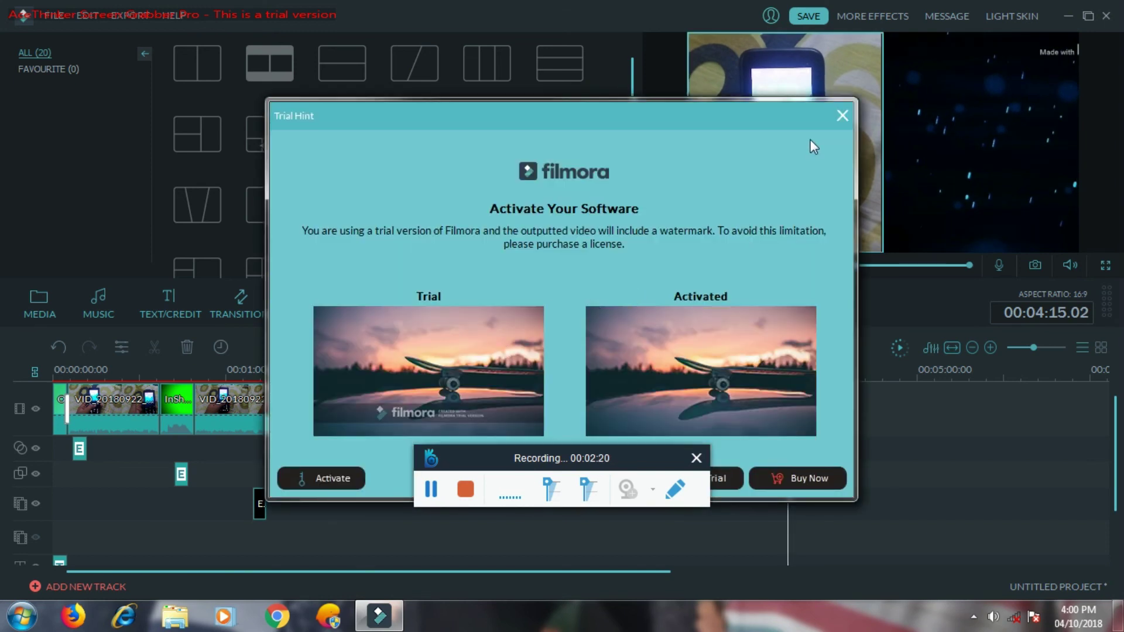
click(843, 116)
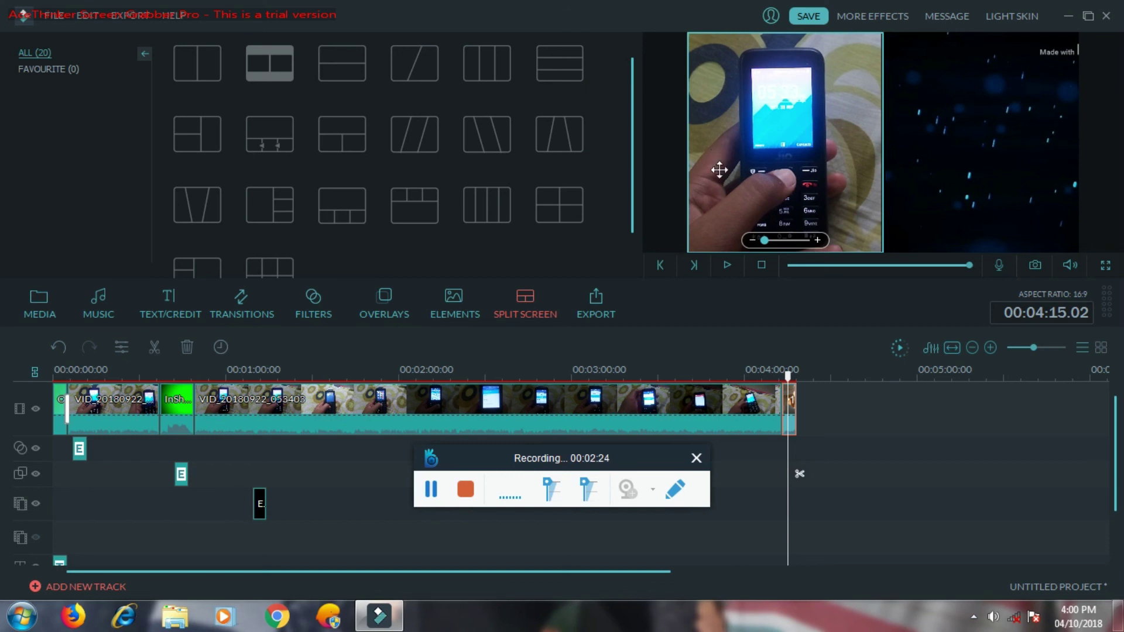
Step: Render the timeline preview for smooth playback
click(902, 350)
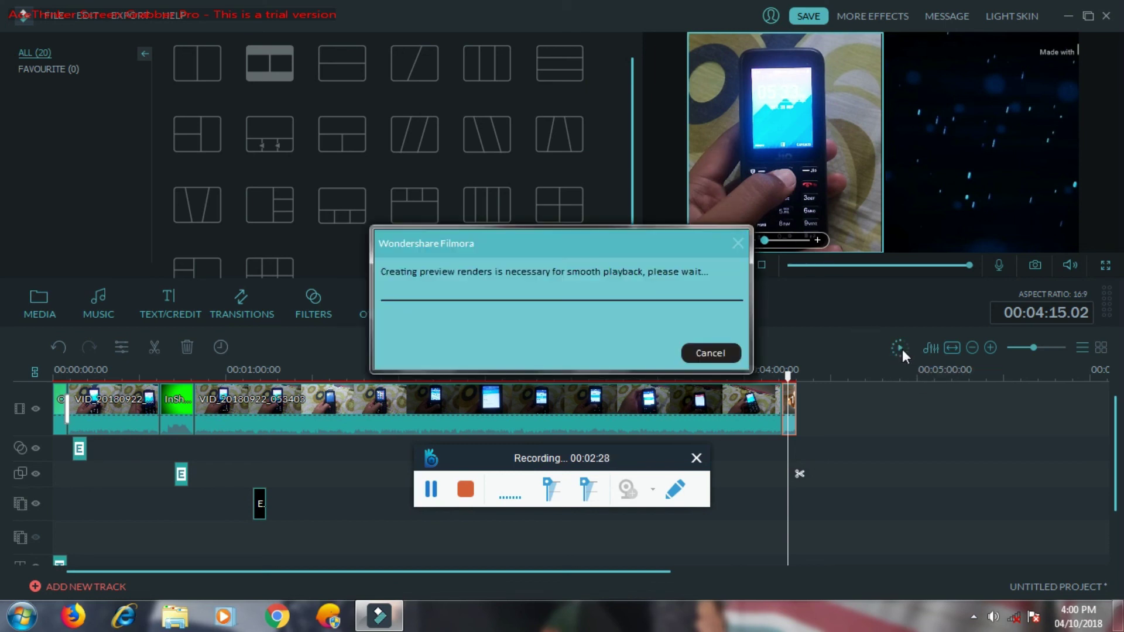